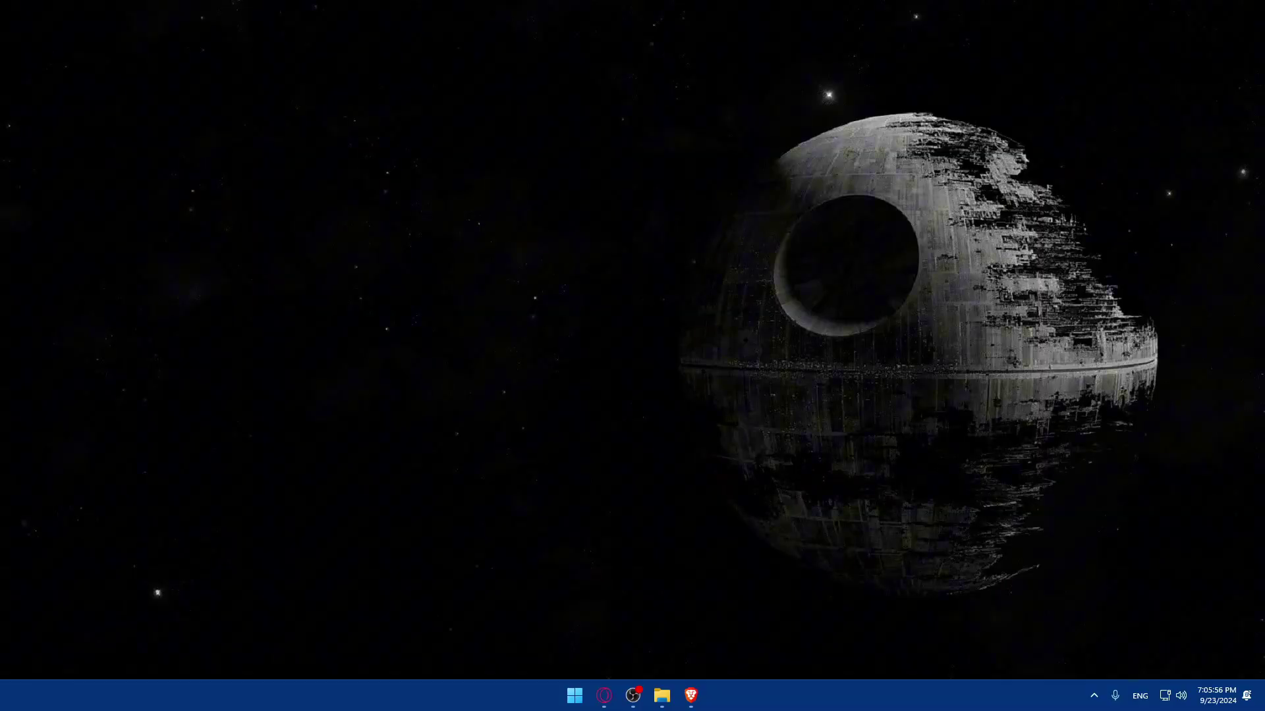
# Step: Launch the browser, go to zoho.com/mail, and enter the signed-in account's Zoho Mail inbox
pyautogui.click(704, 696)
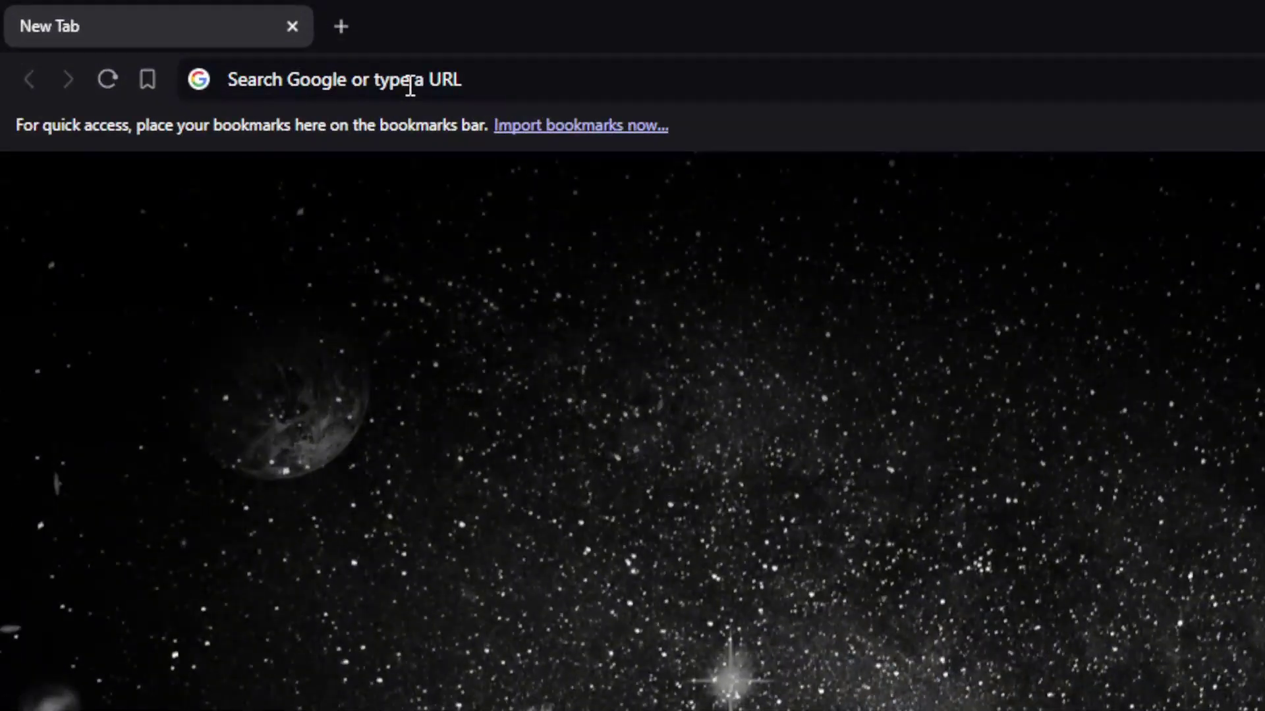
pyautogui.click(204, 42)
pyautogui.write('zoho')
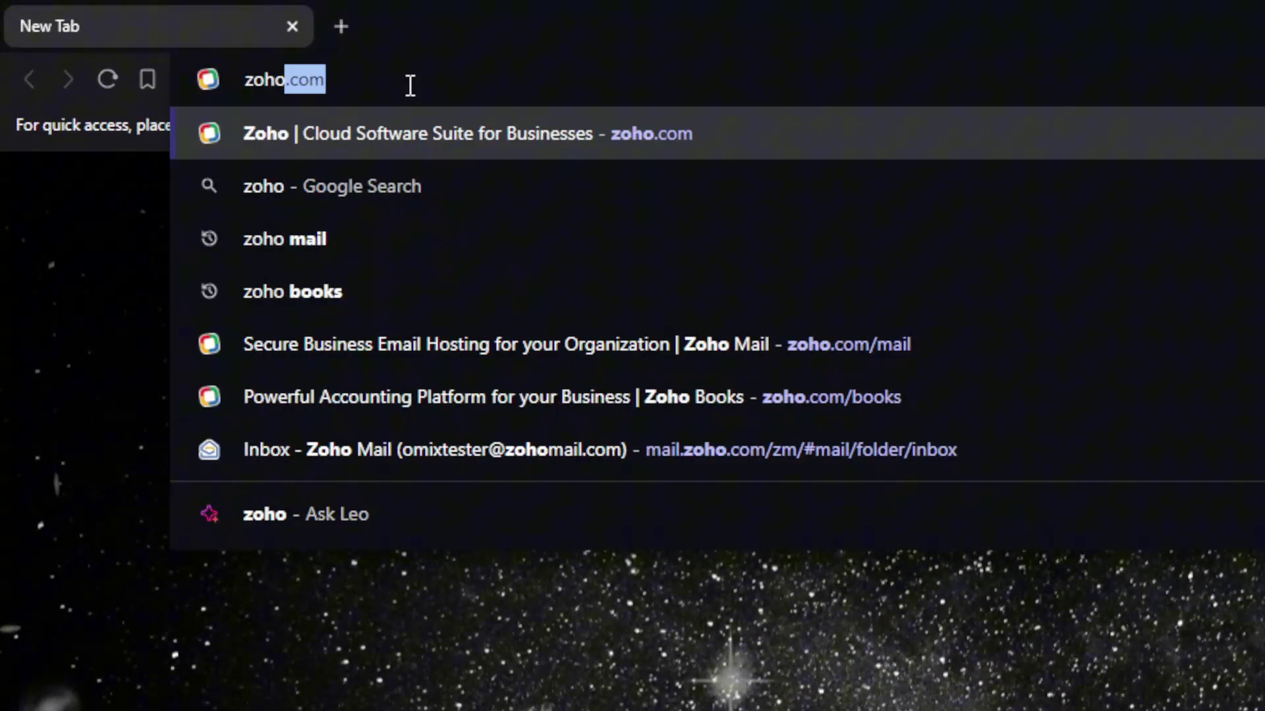
pyautogui.write('.com/mail/')
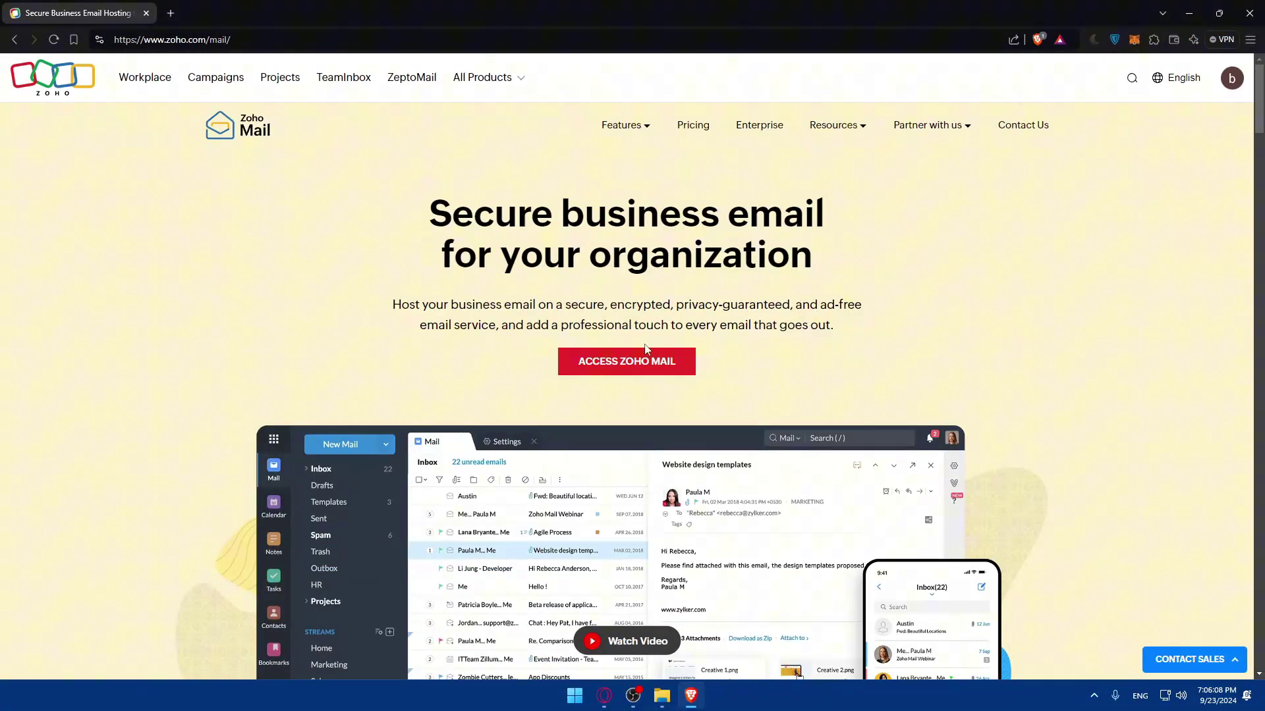
pyautogui.click(1231, 79)
pyautogui.click(596, 356)
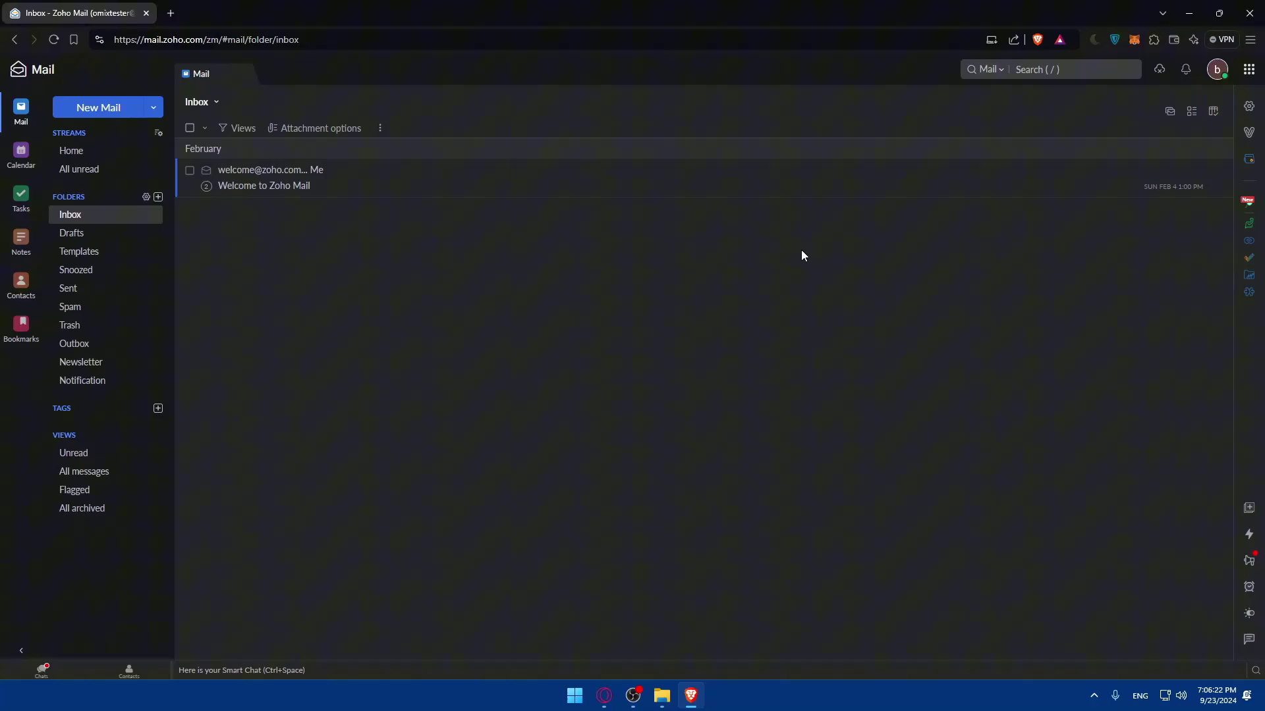
# Step: Load outlook.com in a new tab, check the signed-in Outlook account, then return to Zoho Mail
pyautogui.click(170, 13)
pyautogui.write('outl')
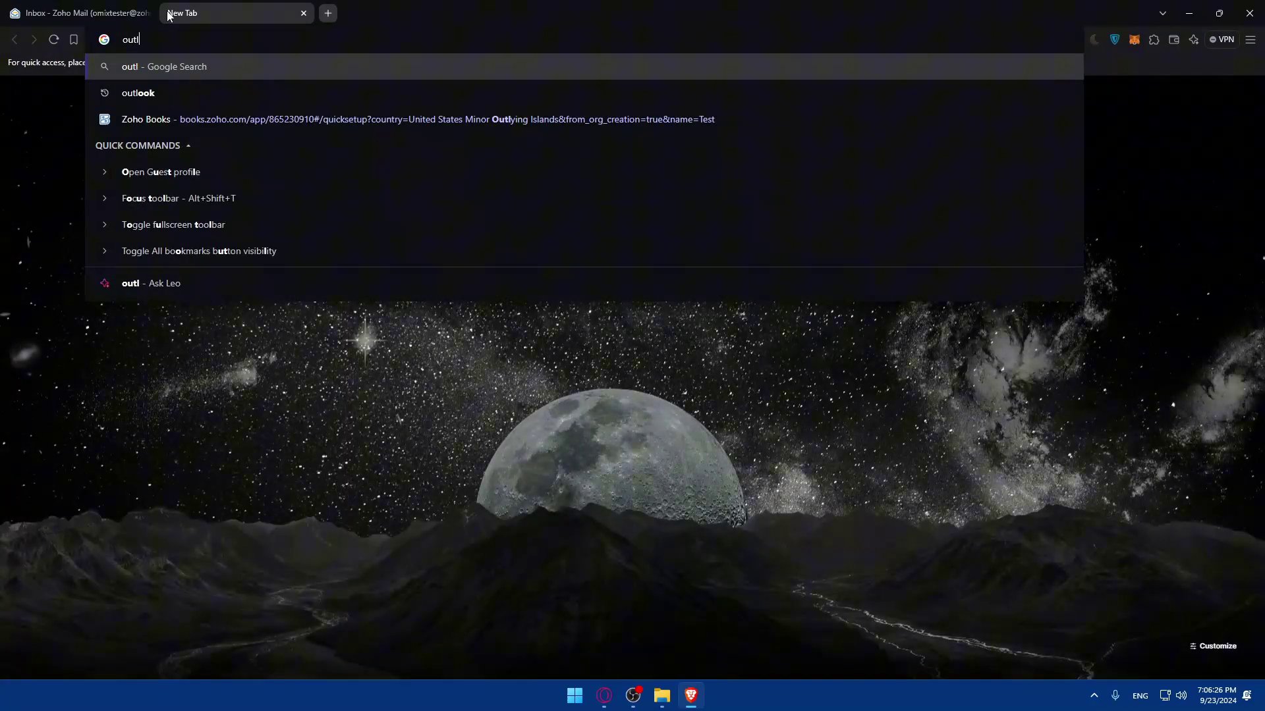
pyautogui.write('ook')
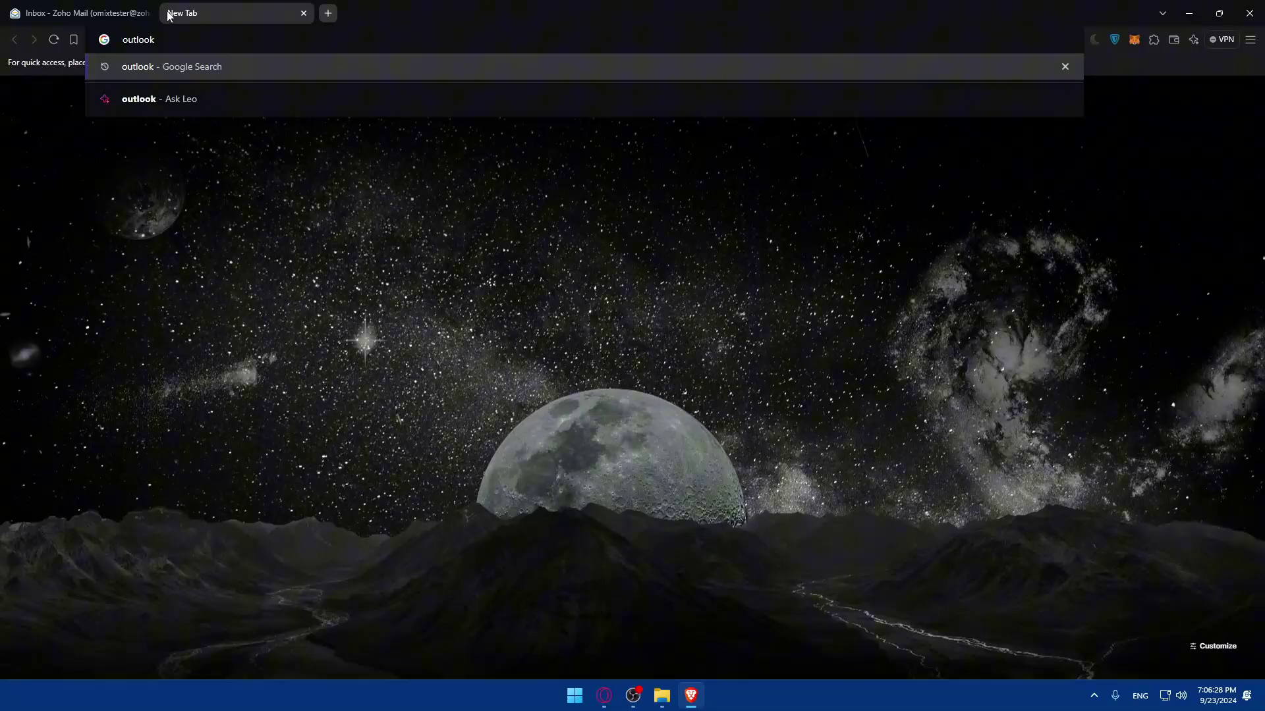
pyautogui.write('.com')
pyautogui.press('Return')
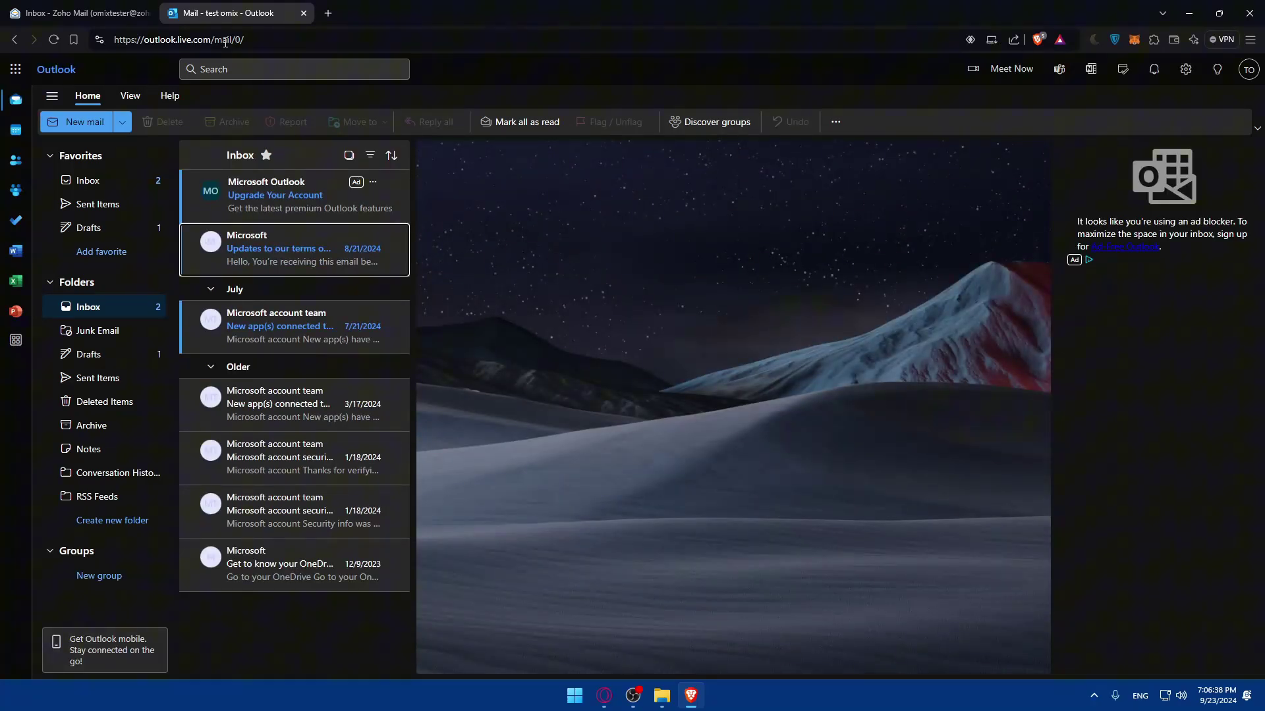
pyautogui.click(1249, 69)
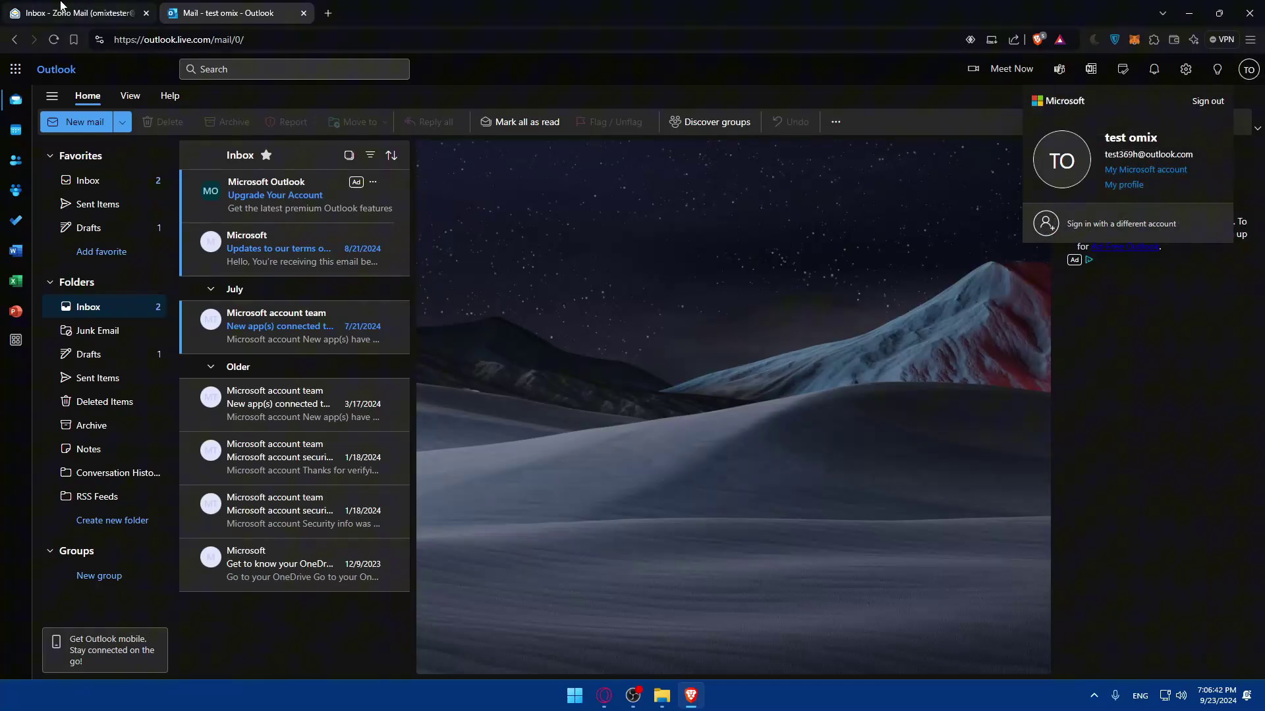
pyautogui.click(61, 8)
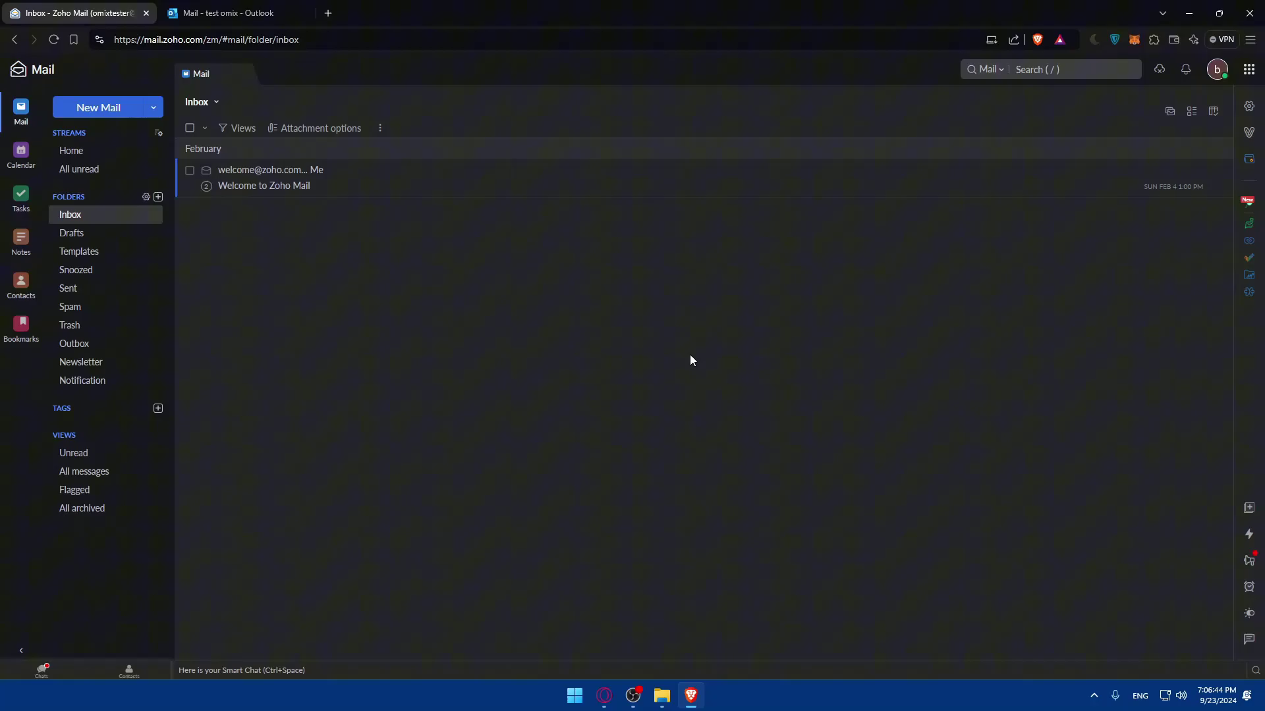
# Step: Open Zoho Mail settings at Integrations > Extensions and scroll down the settings list
pyautogui.click(1249, 106)
pyautogui.click(327, 257)
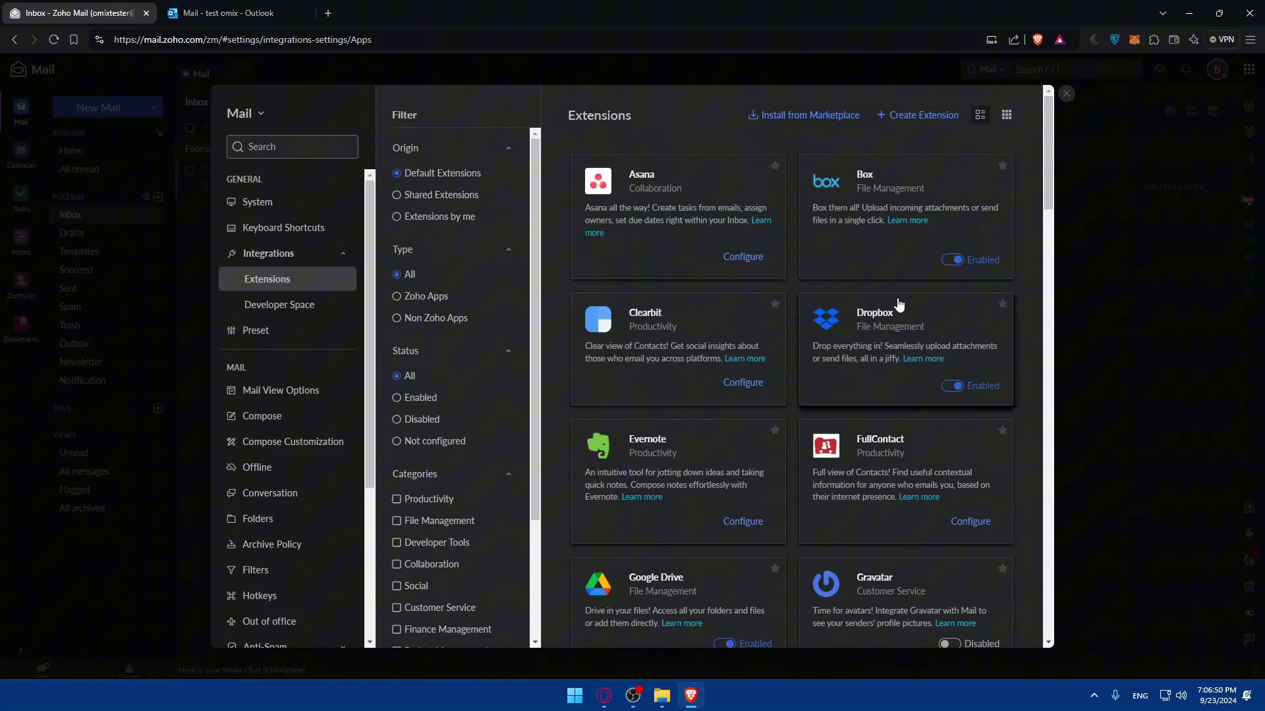
pyautogui.hotkey('ctrl', 'h')
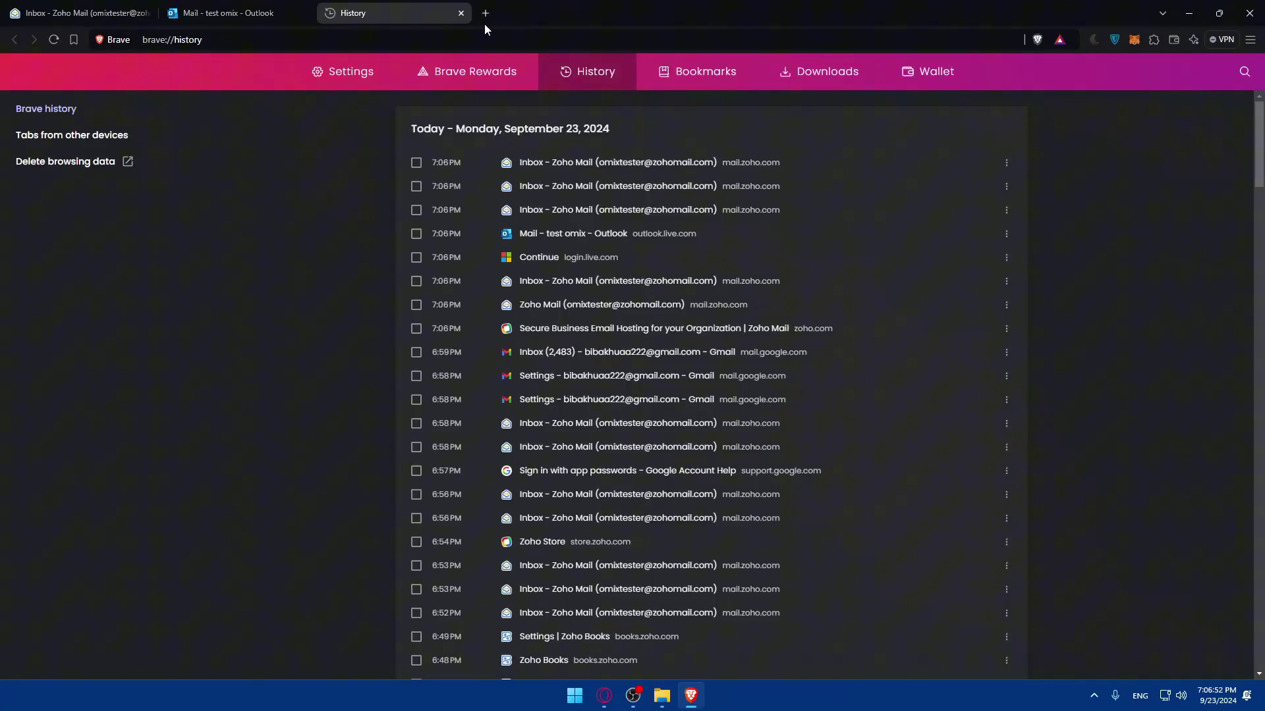
pyautogui.click(461, 12)
pyautogui.hotkey('ctrl', 'f')
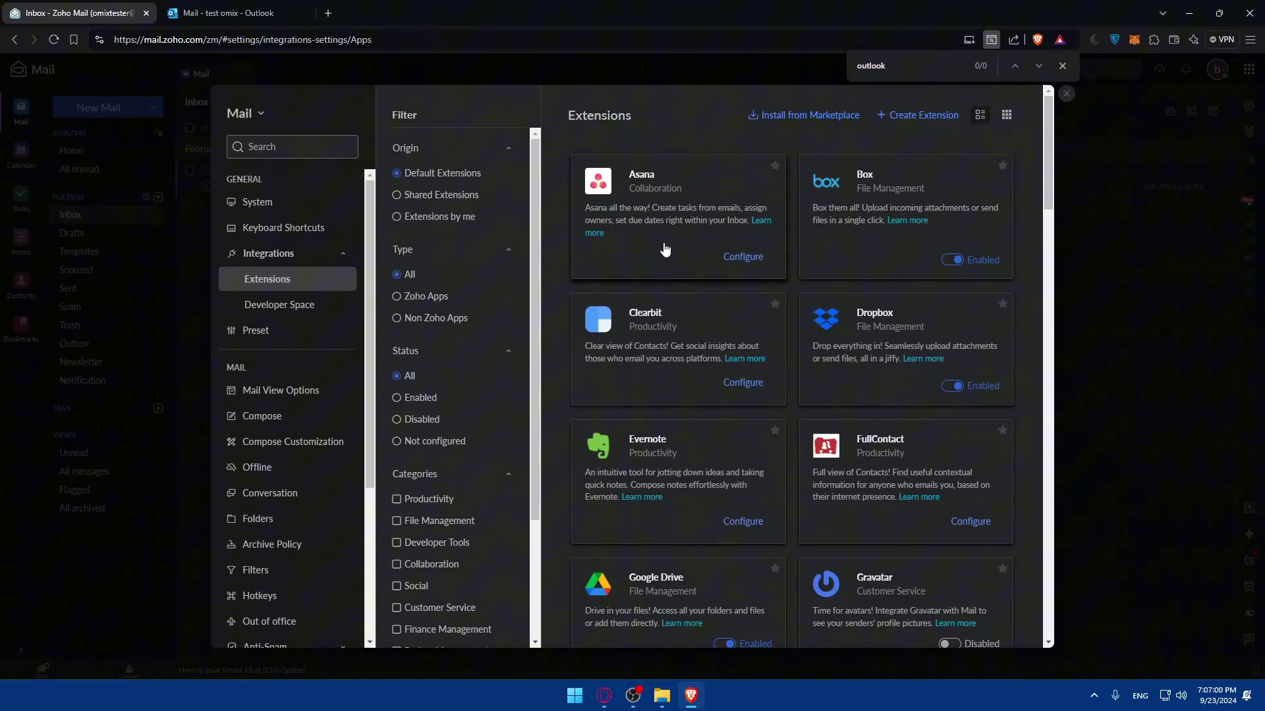
pyautogui.click(1063, 66)
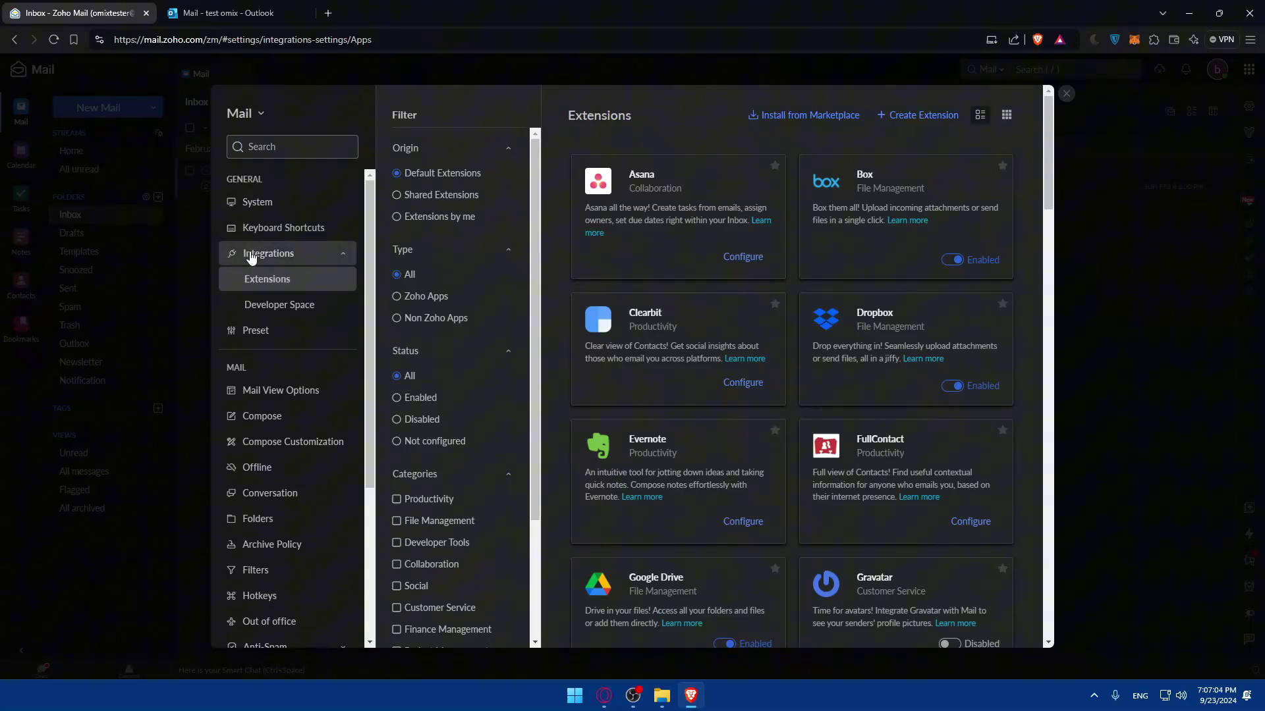
pyautogui.scroll(-3, 262, 255)
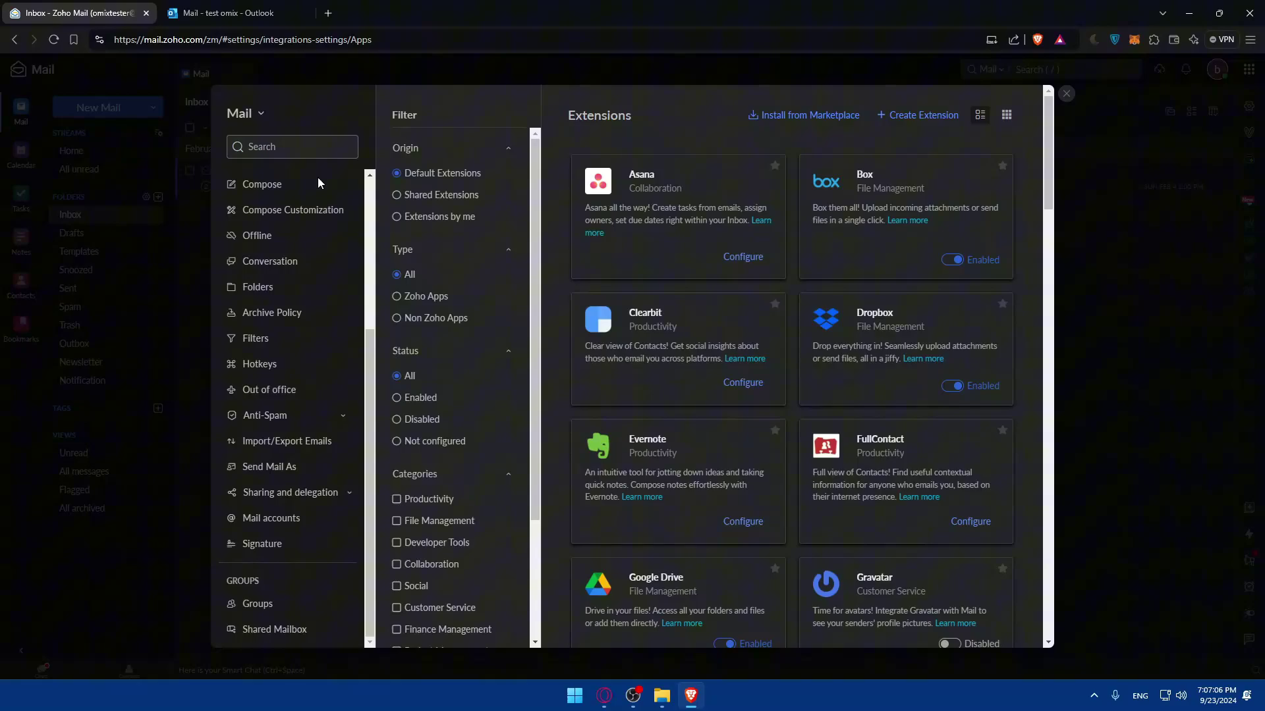
# Step: Open Mail Accounts, add a new mail account, and choose POP3 as the account type
pyautogui.click(276, 525)
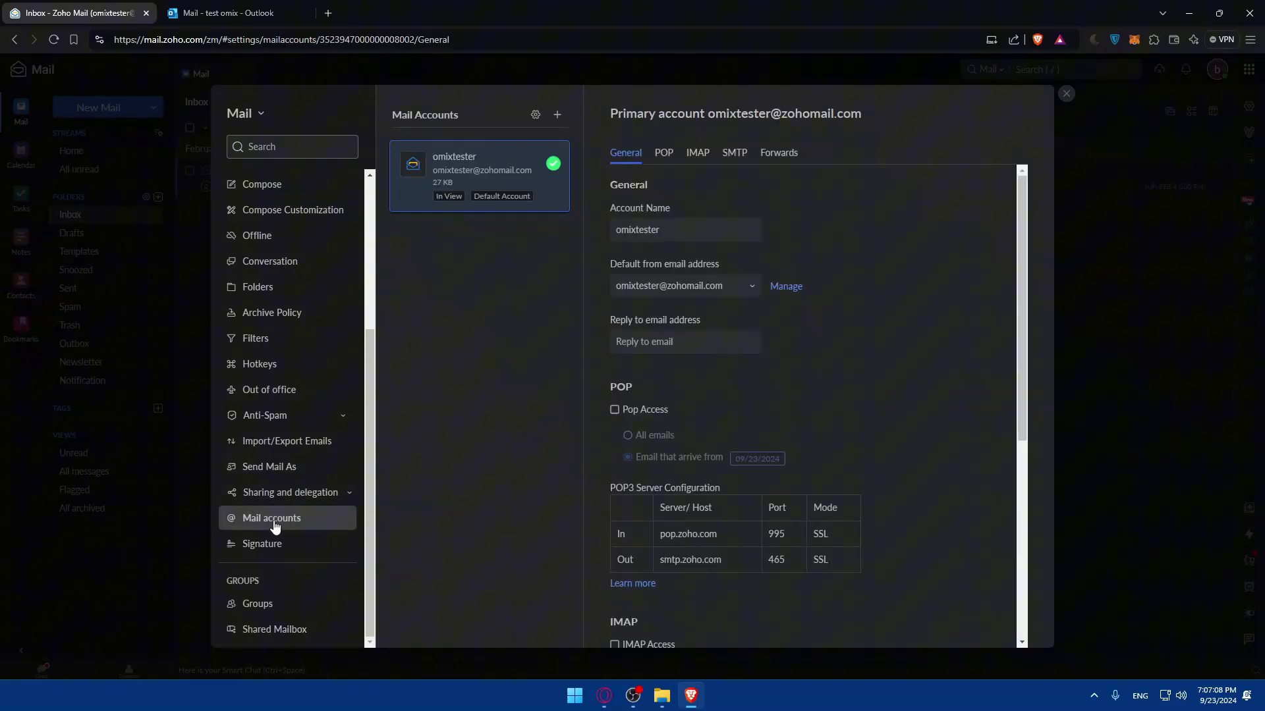
pyautogui.click(556, 115)
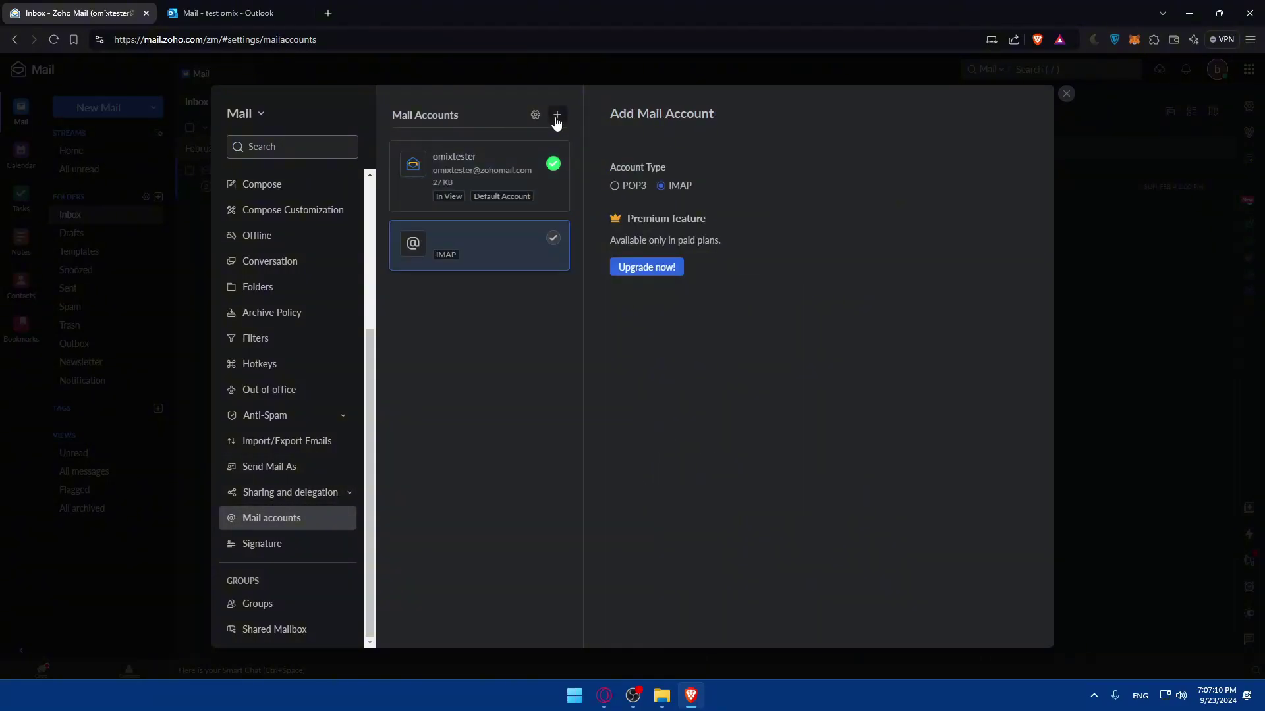
pyautogui.tripleClick(617, 165)
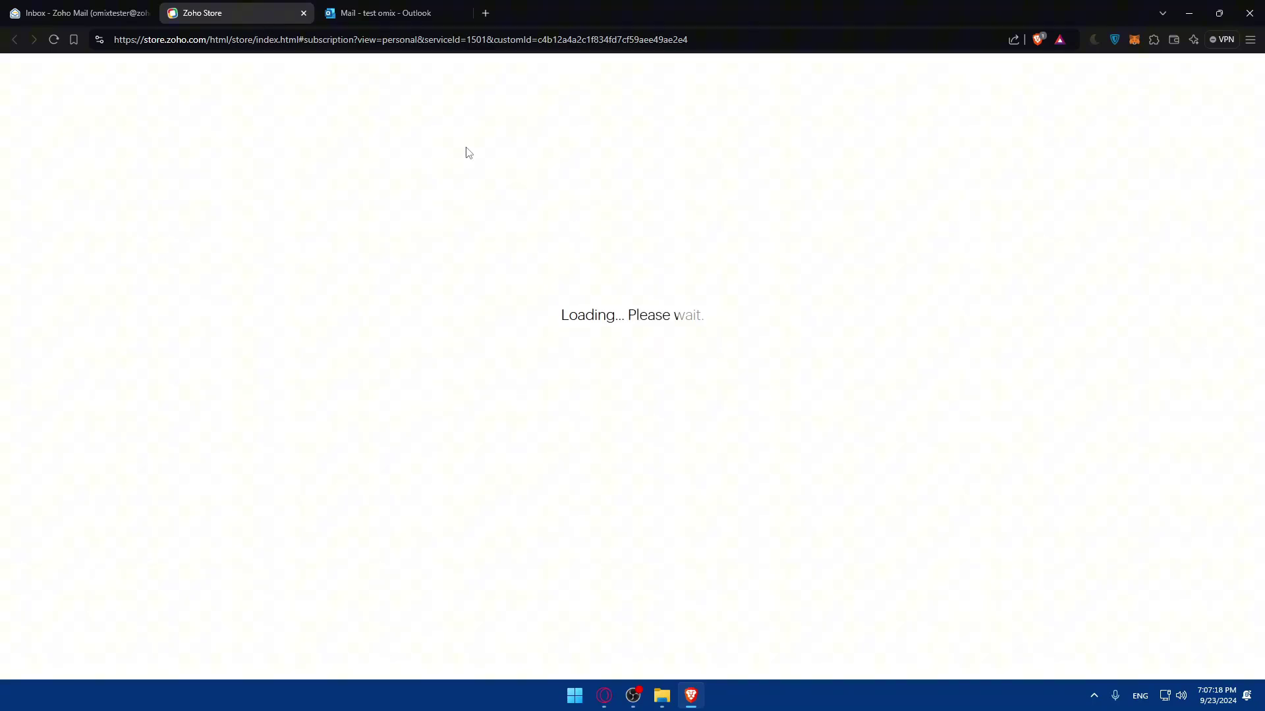
pyautogui.click(303, 13)
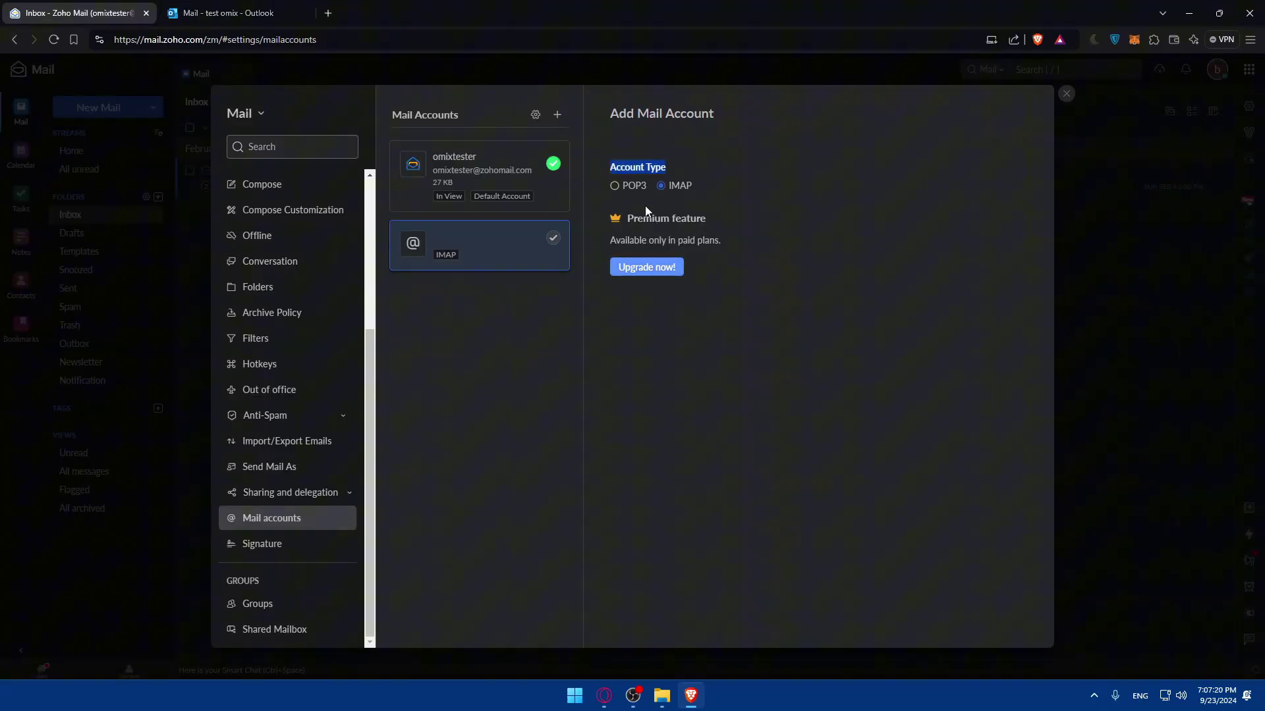
pyautogui.click(629, 190)
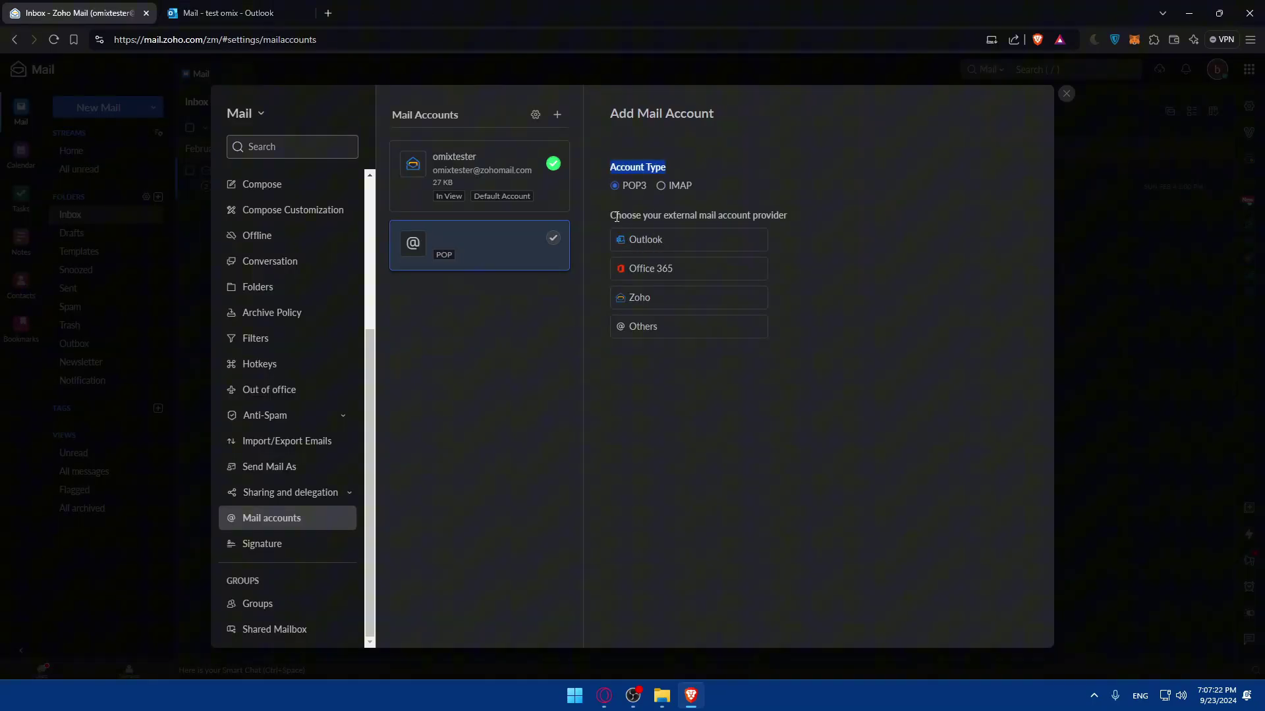
pyautogui.moveTo(609, 216); pyautogui.dragTo(801, 218)
pyautogui.click(803, 219)
pyautogui.click(645, 245)
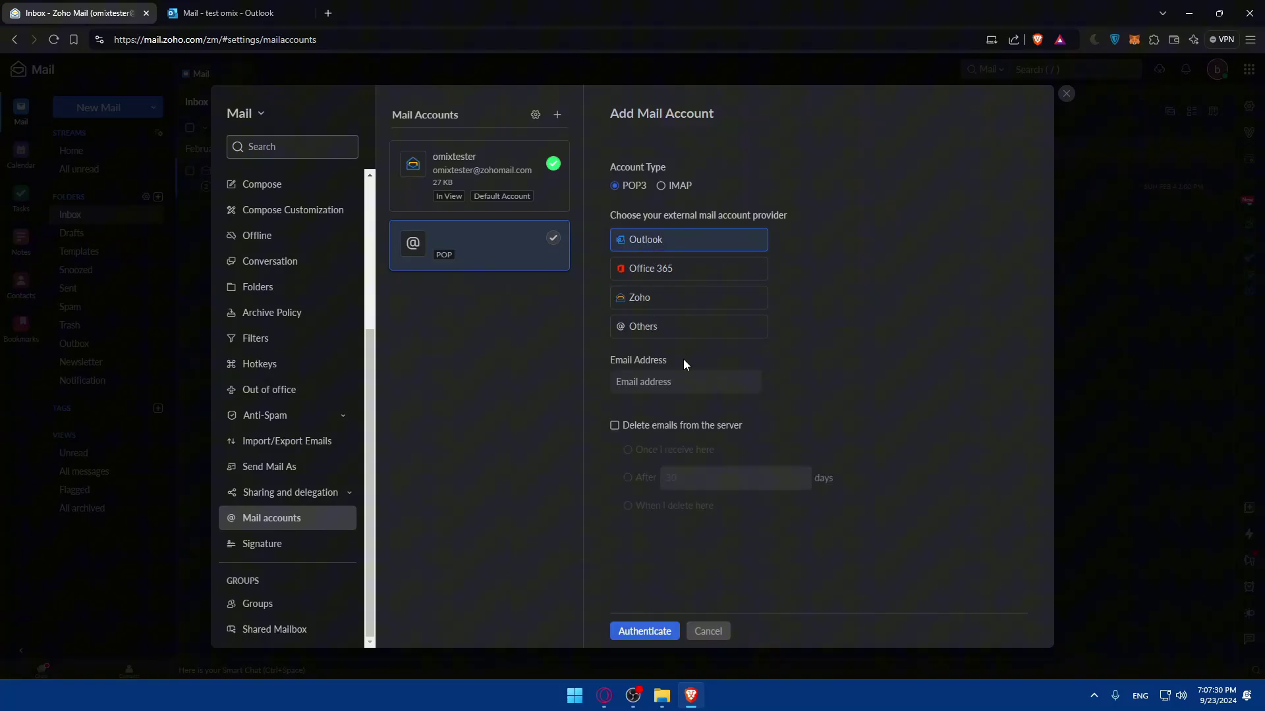
pyautogui.click(678, 380)
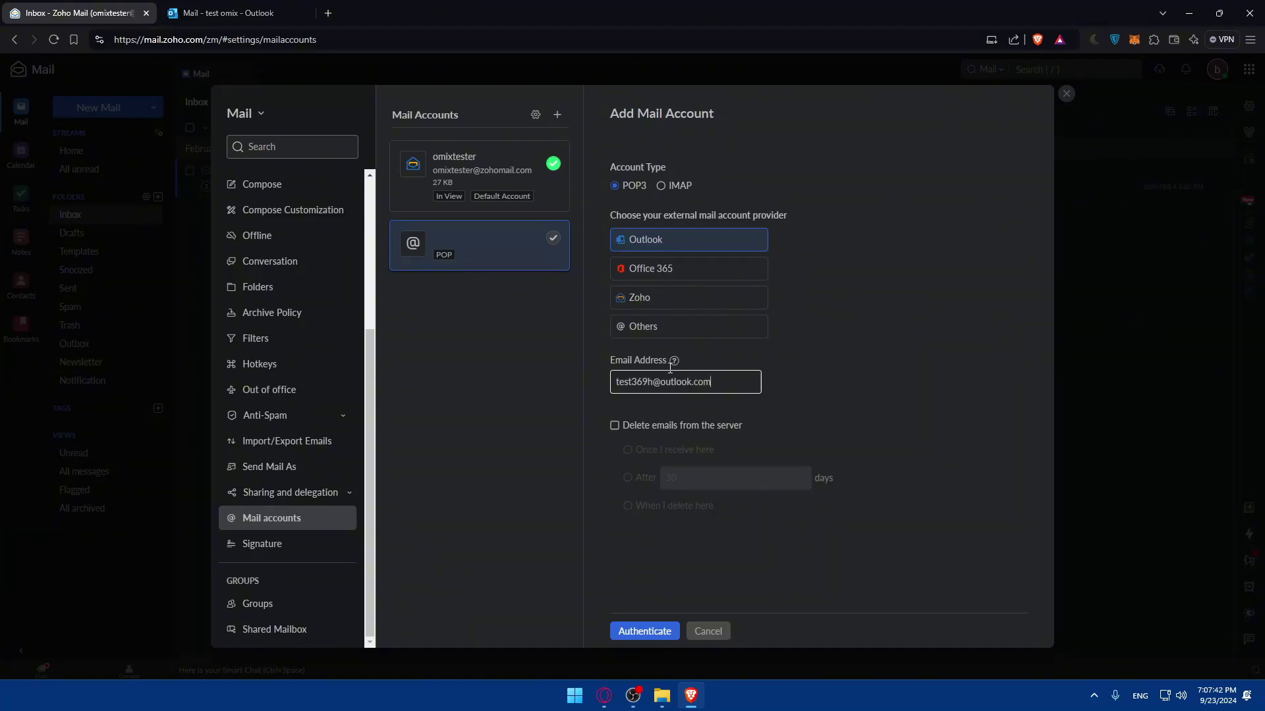
pyautogui.click(224, 13)
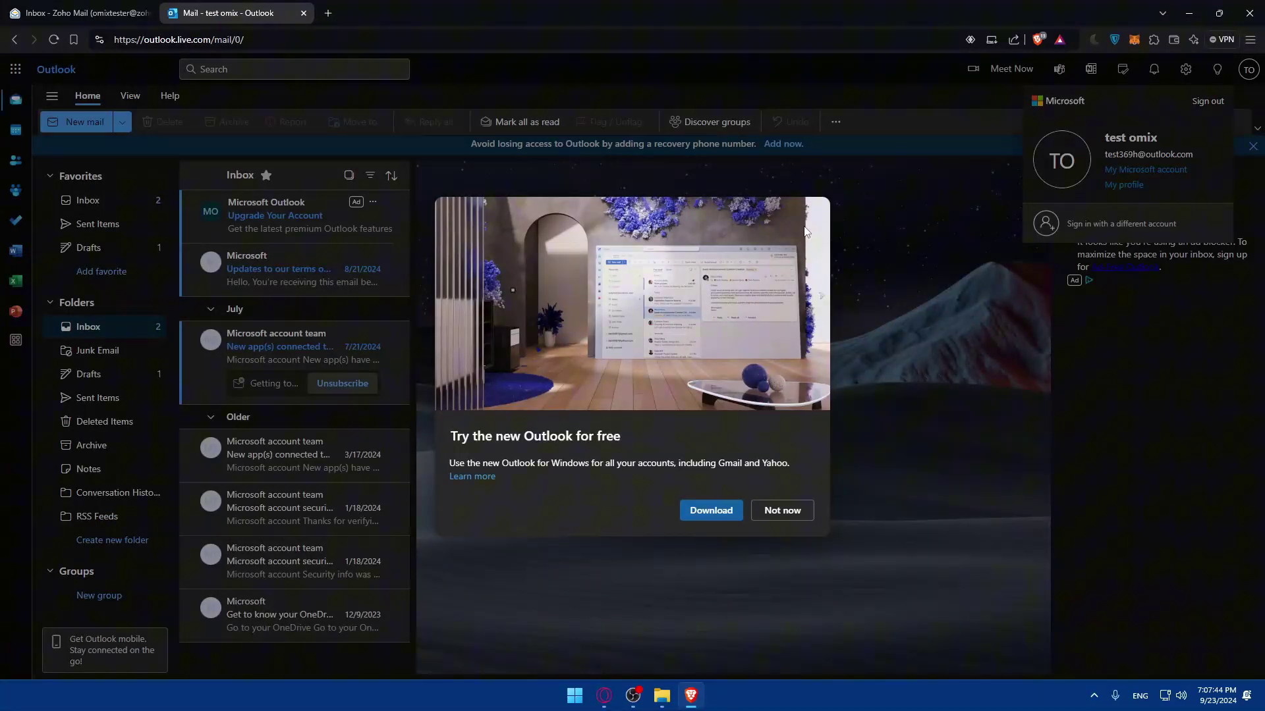
pyautogui.click(782, 511)
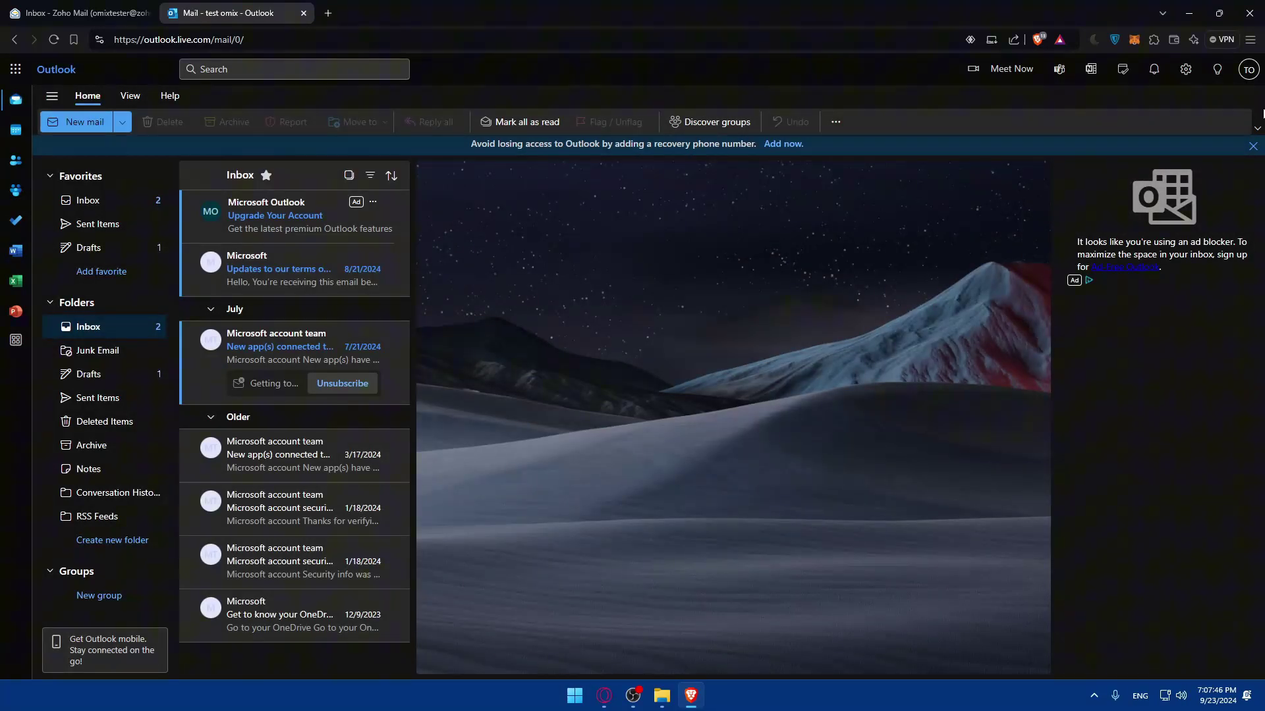
pyautogui.click(1248, 69)
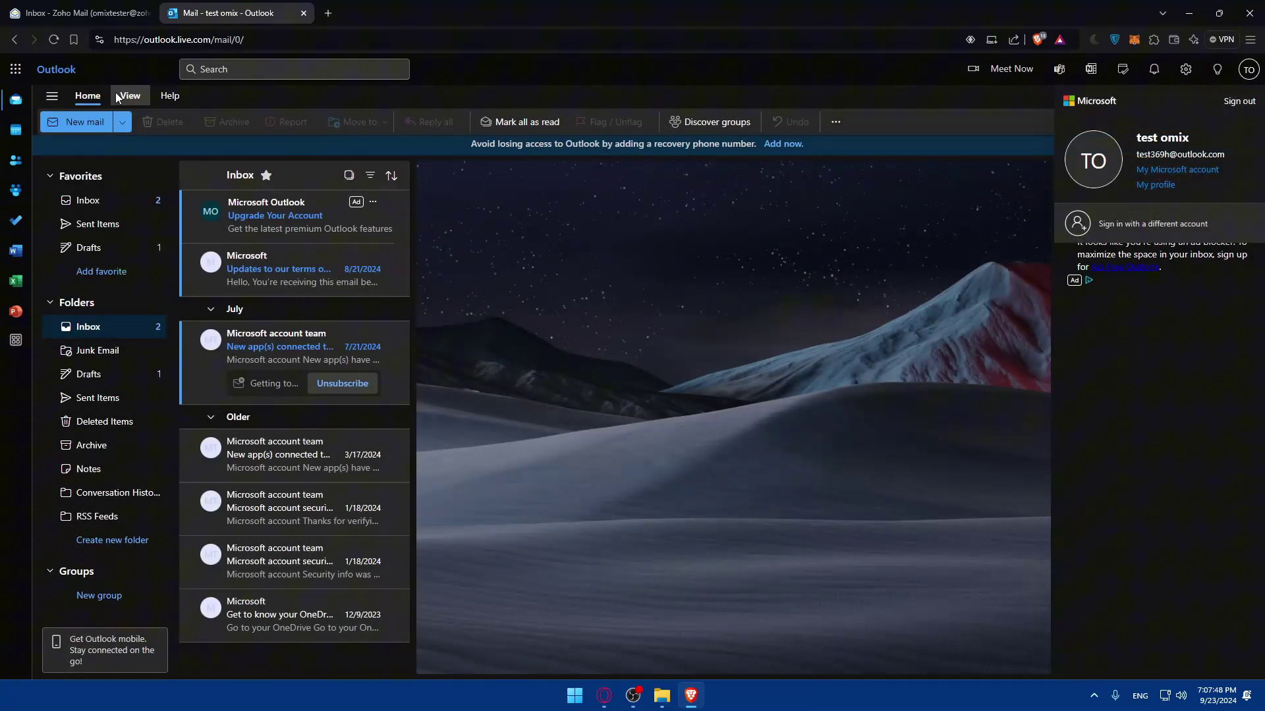
pyautogui.click(92, 7)
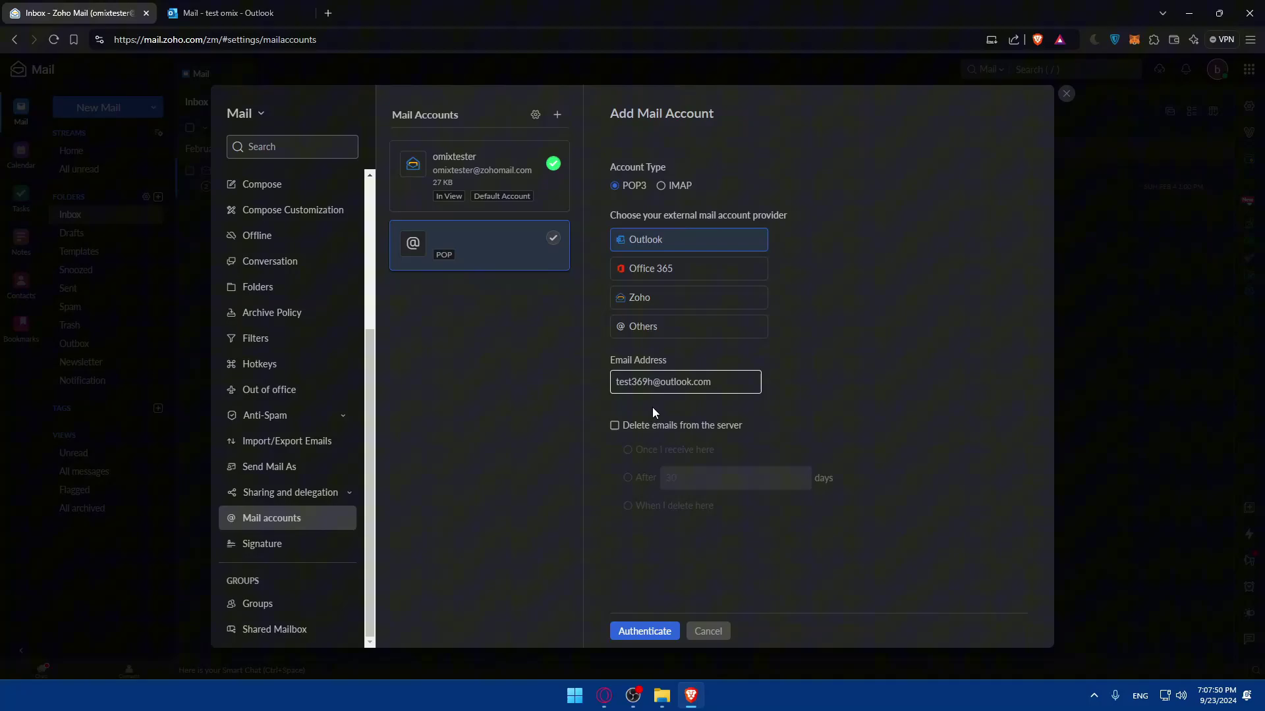
pyautogui.click(664, 435)
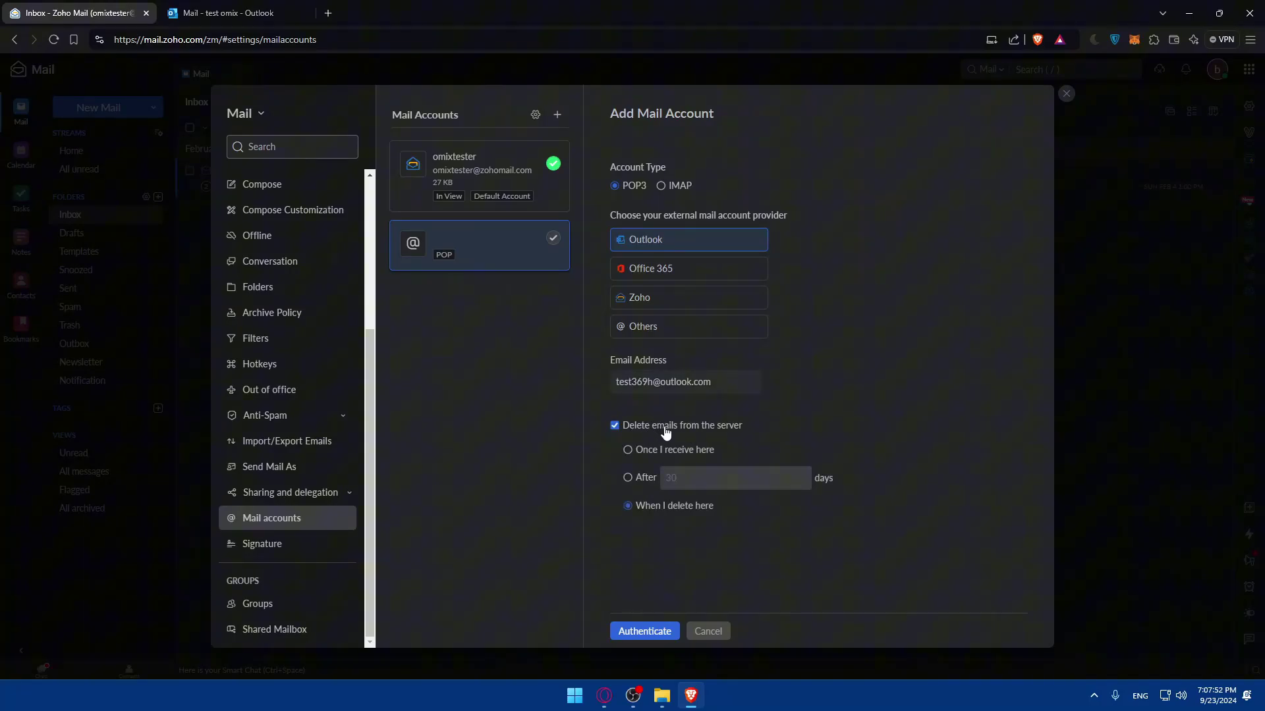
pyautogui.click(666, 428)
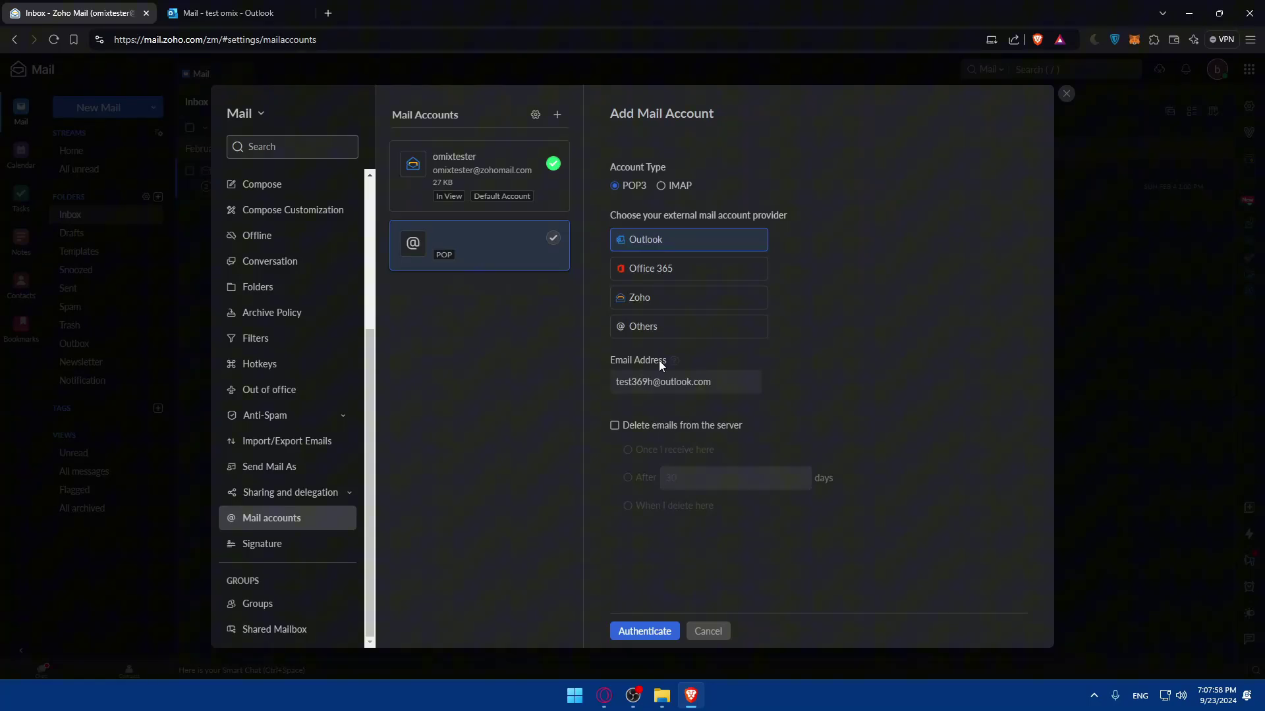
# Step: Authenticate with the Outlook account and start reviewing the Microsoft consent page's mail permissions
pyautogui.click(649, 632)
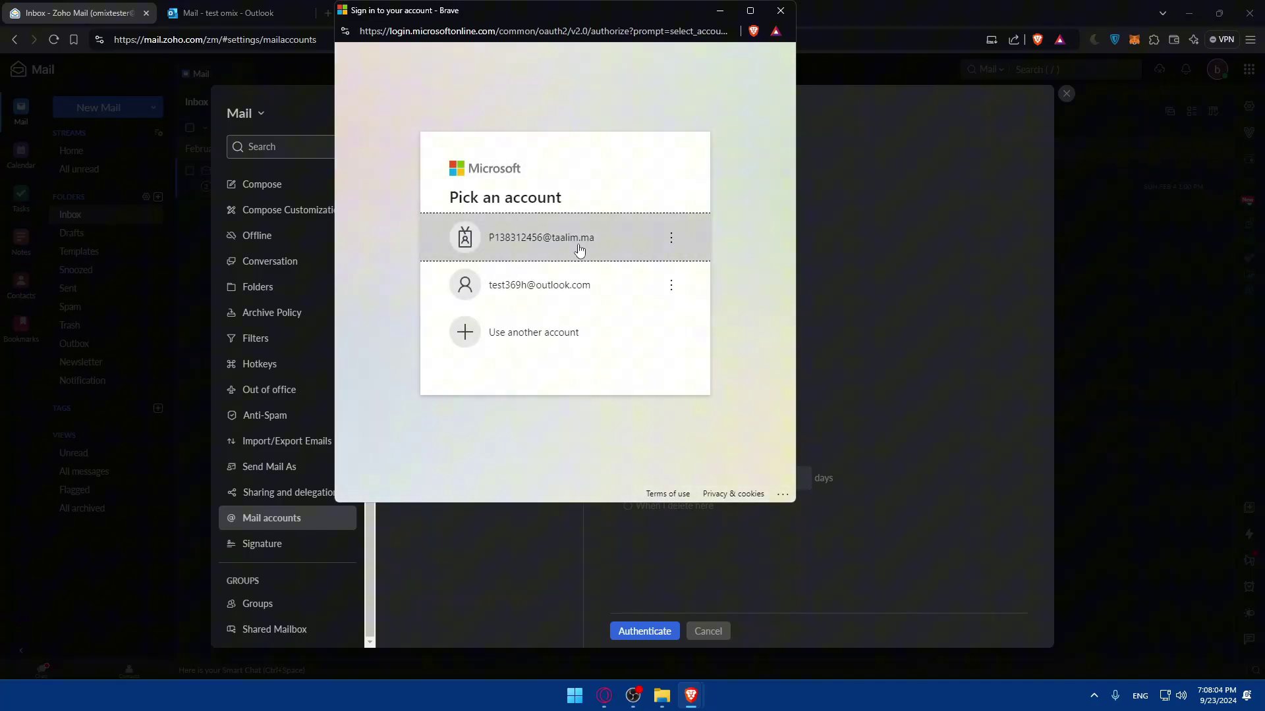
pyautogui.click(508, 285)
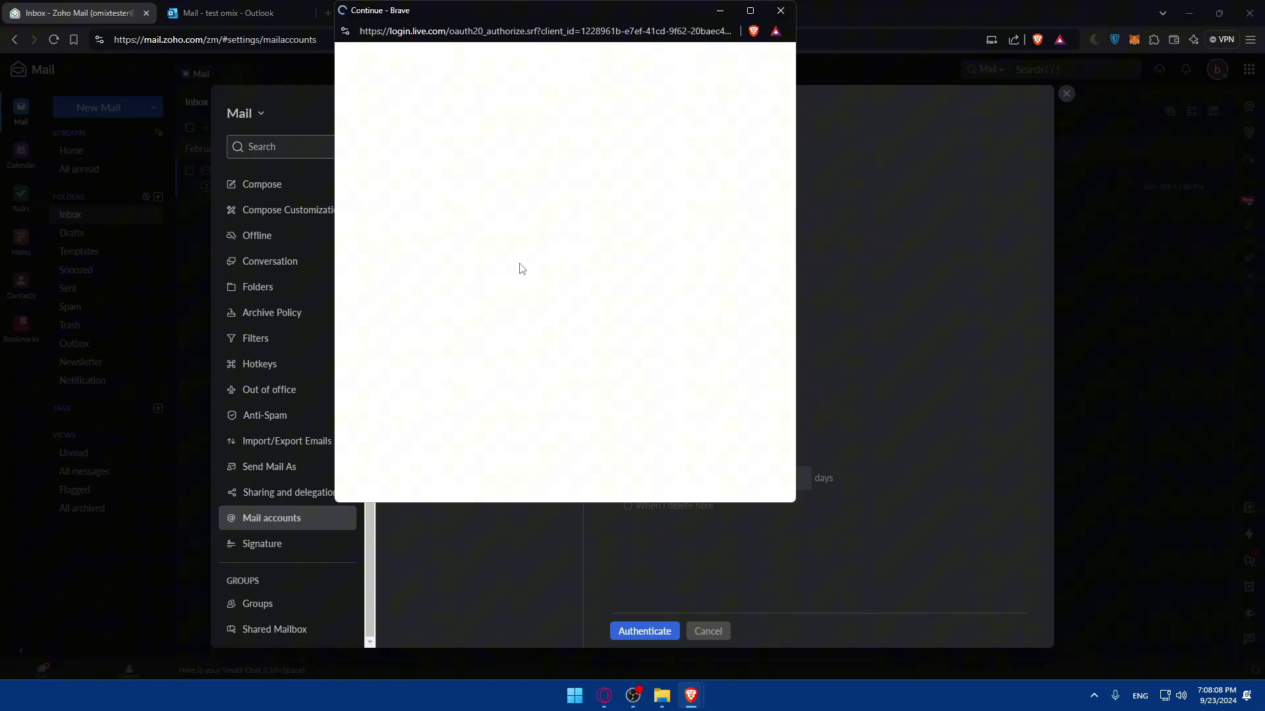
pyautogui.moveTo(485, 135); pyautogui.dragTo(647, 156)
pyautogui.click(647, 157)
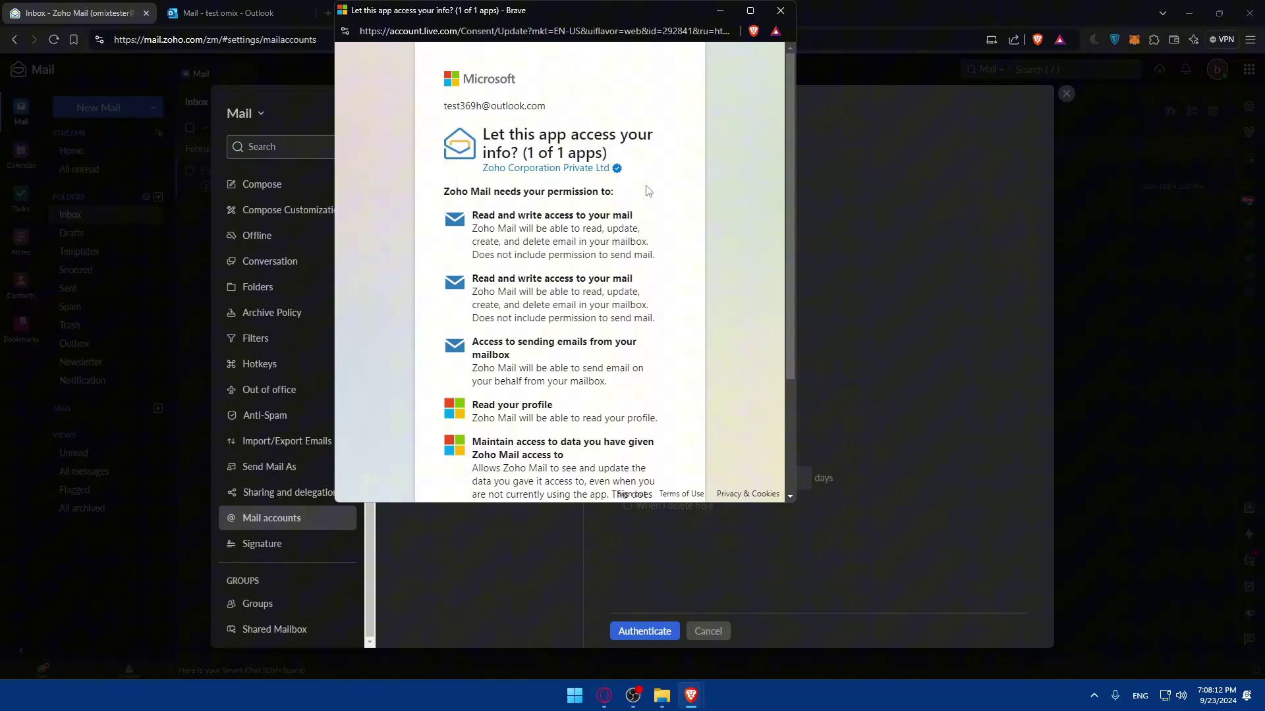
pyautogui.moveTo(474, 212); pyautogui.dragTo(666, 237)
pyautogui.click(549, 229)
# Step: Review the remaining send-email and maintain-access permissions, then accept Zoho Mail's access request
pyautogui.moveTo(466, 298); pyautogui.dragTo(687, 287)
pyautogui.moveTo(472, 338); pyautogui.dragTo(586, 361)
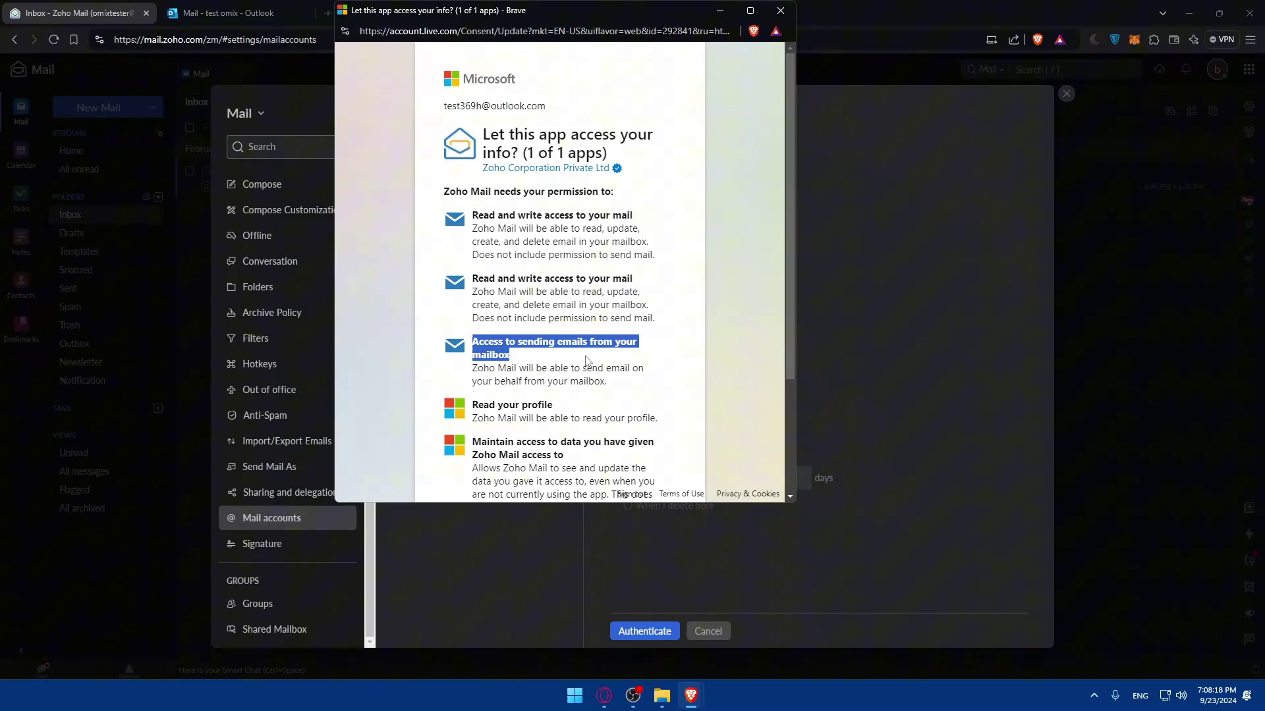
pyautogui.click(568, 356)
pyautogui.scroll(-2, 534, 339)
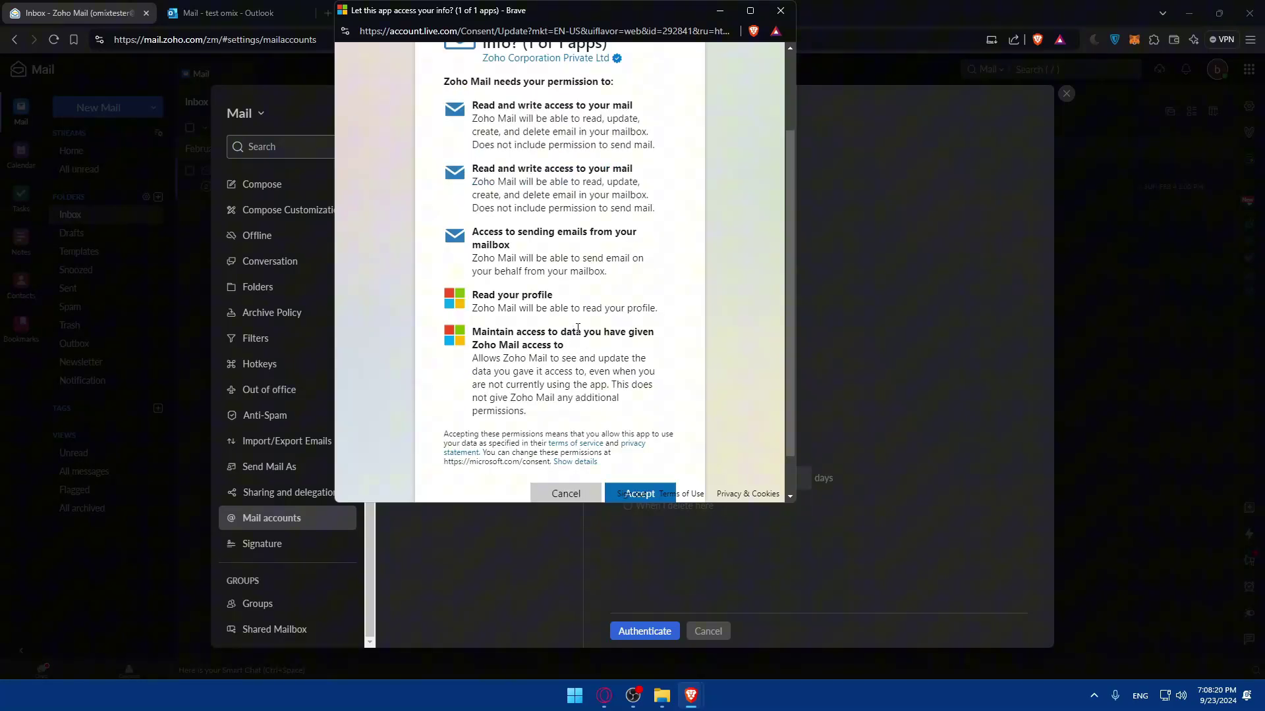
pyautogui.moveTo(462, 303); pyautogui.dragTo(583, 356)
pyautogui.click(466, 345)
pyautogui.click(583, 356)
pyautogui.scroll(-1, 580, 359)
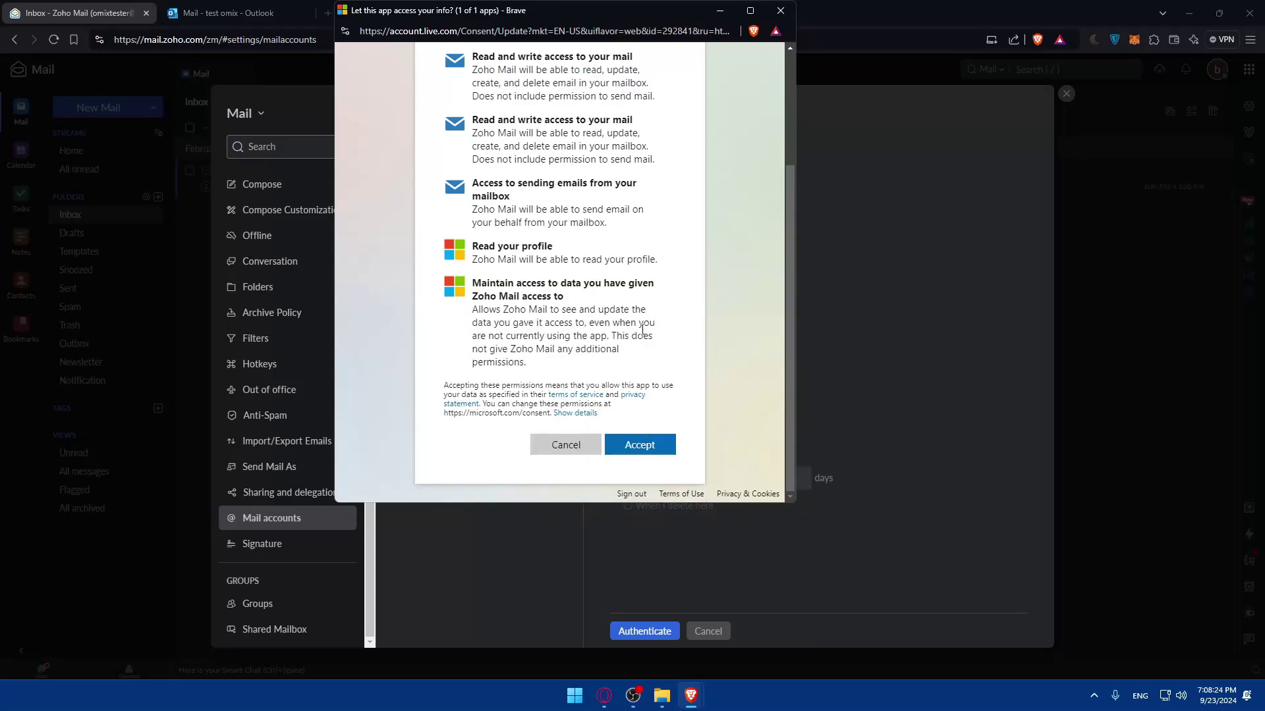
pyautogui.click(642, 446)
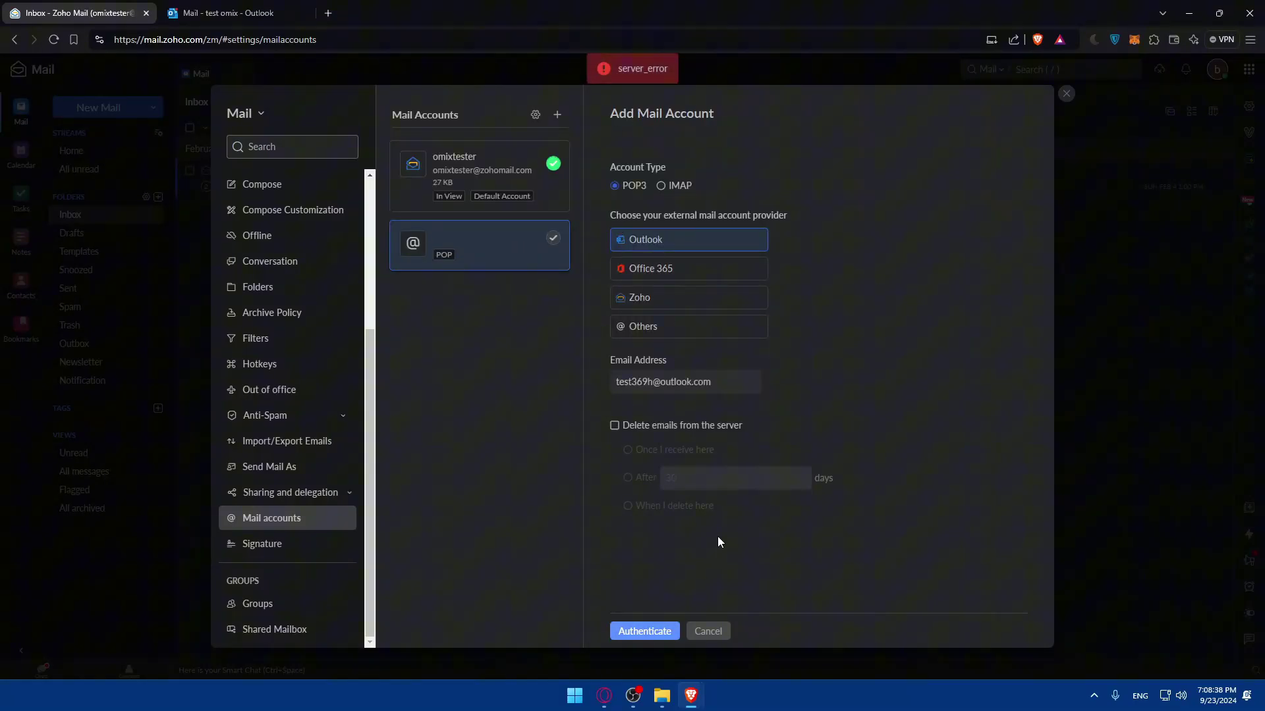
# Step: Re-authenticate with the Outlook account to add it as a POP account, then close settings
pyautogui.click(653, 631)
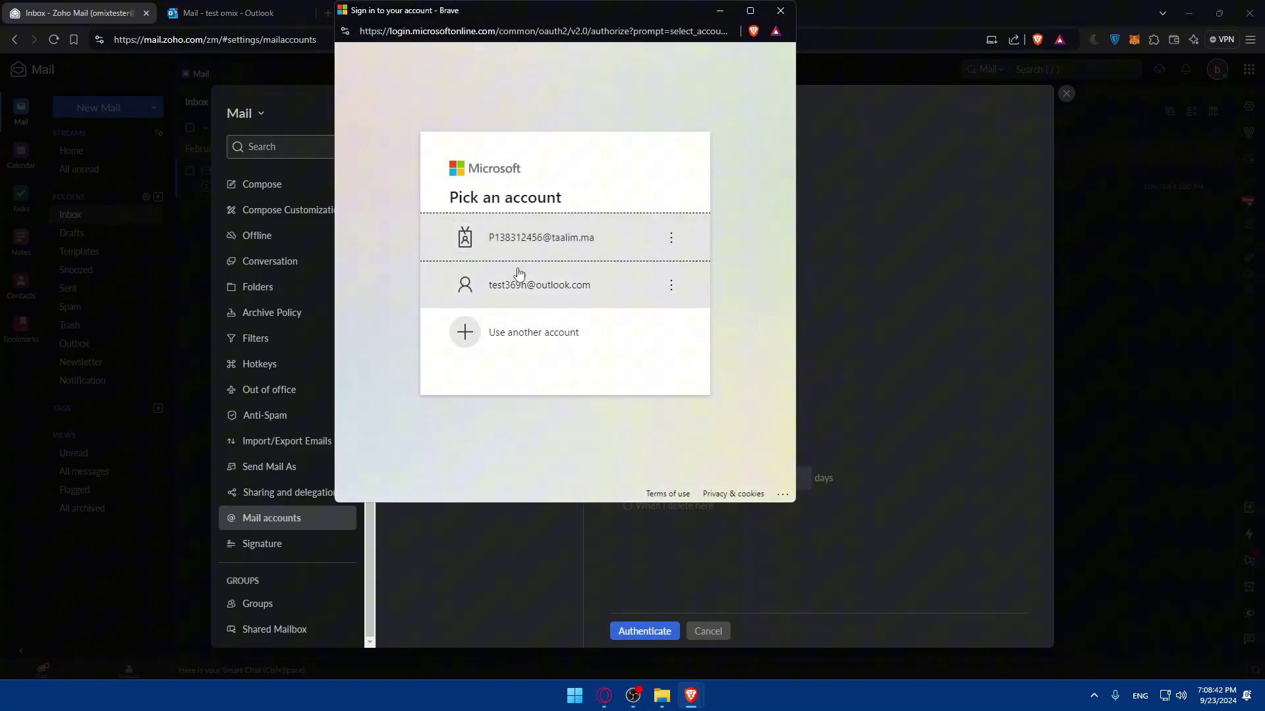
pyautogui.click(525, 288)
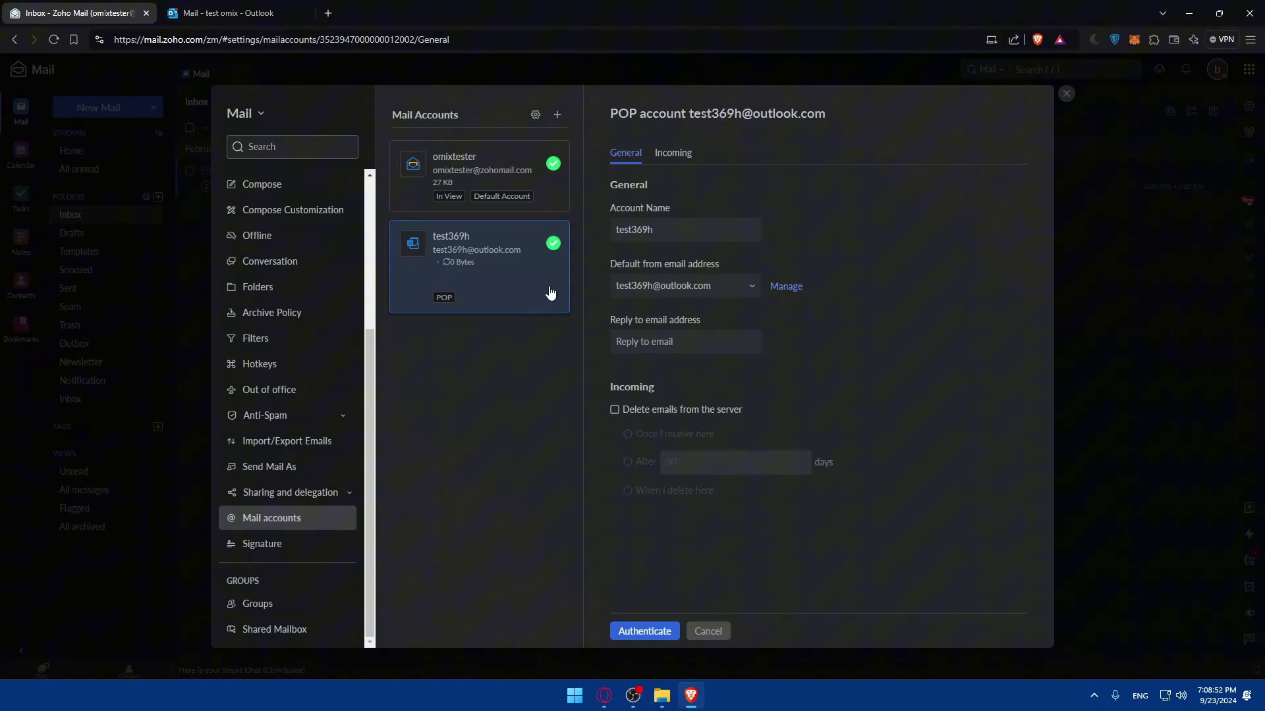
pyautogui.click(1065, 96)
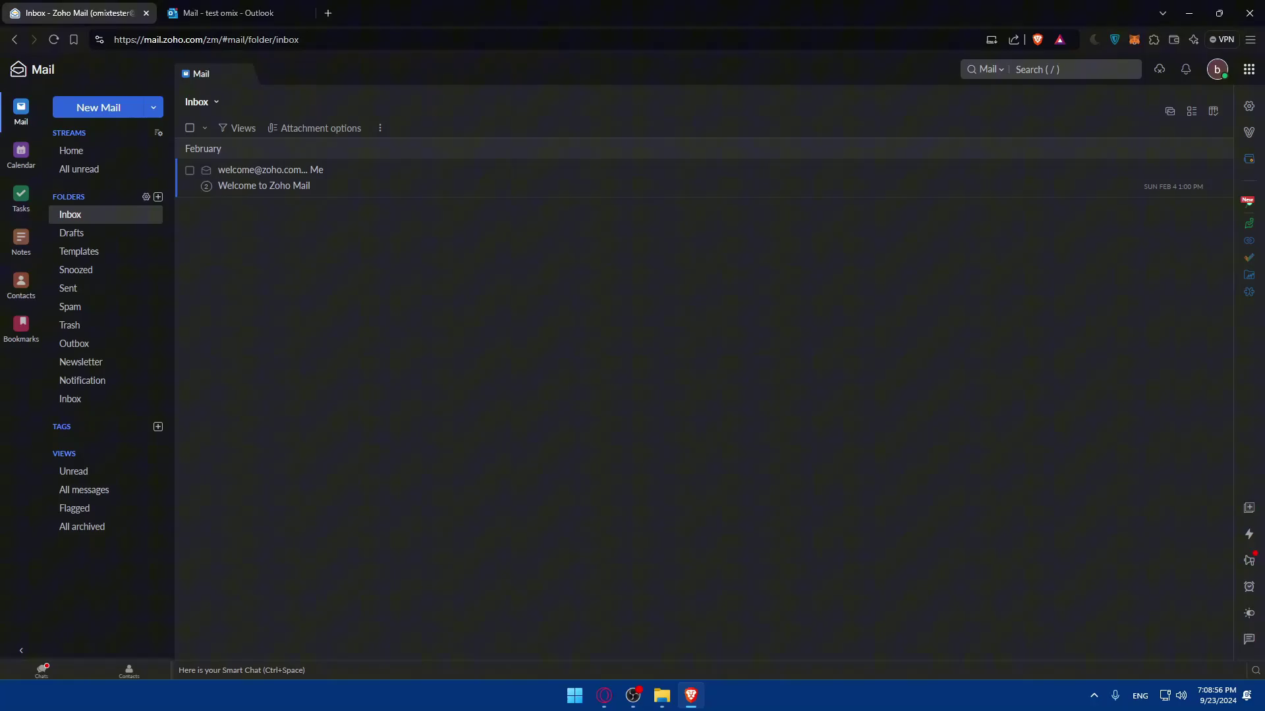
# Step: In the Outlook inbox, read the 7:08 PM 'New app(s) connected' email from Microsoft
pyautogui.click(224, 13)
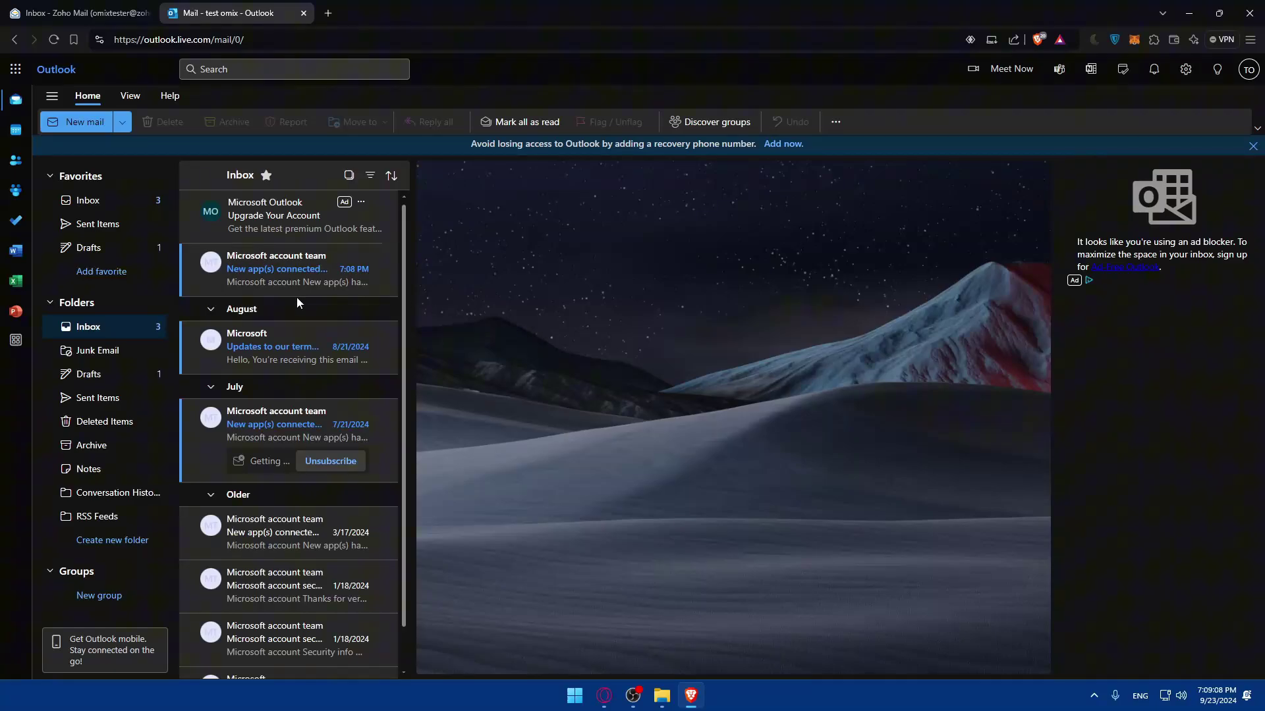
pyautogui.click(270, 278)
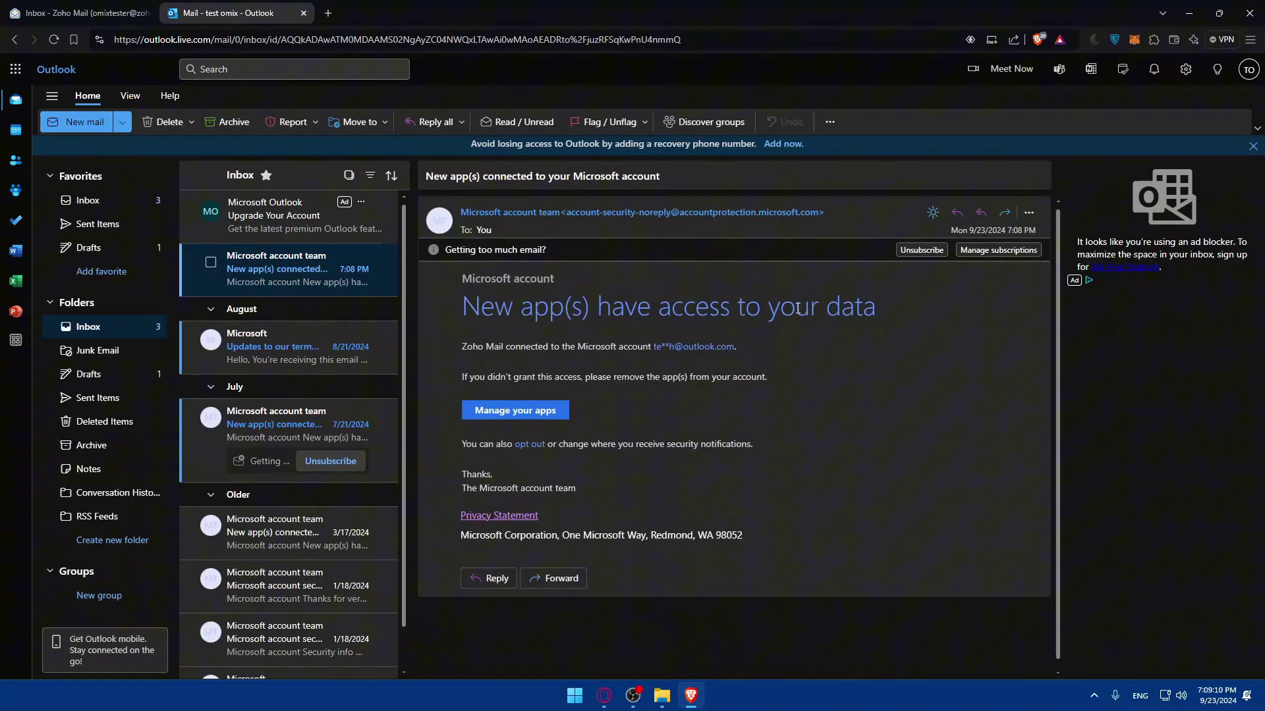
pyautogui.moveTo(508, 308); pyautogui.dragTo(886, 313)
pyautogui.click(589, 353)
# Step: Close the Outlook and Zoho Mail tabs, then close the browser window
pyautogui.click(303, 13)
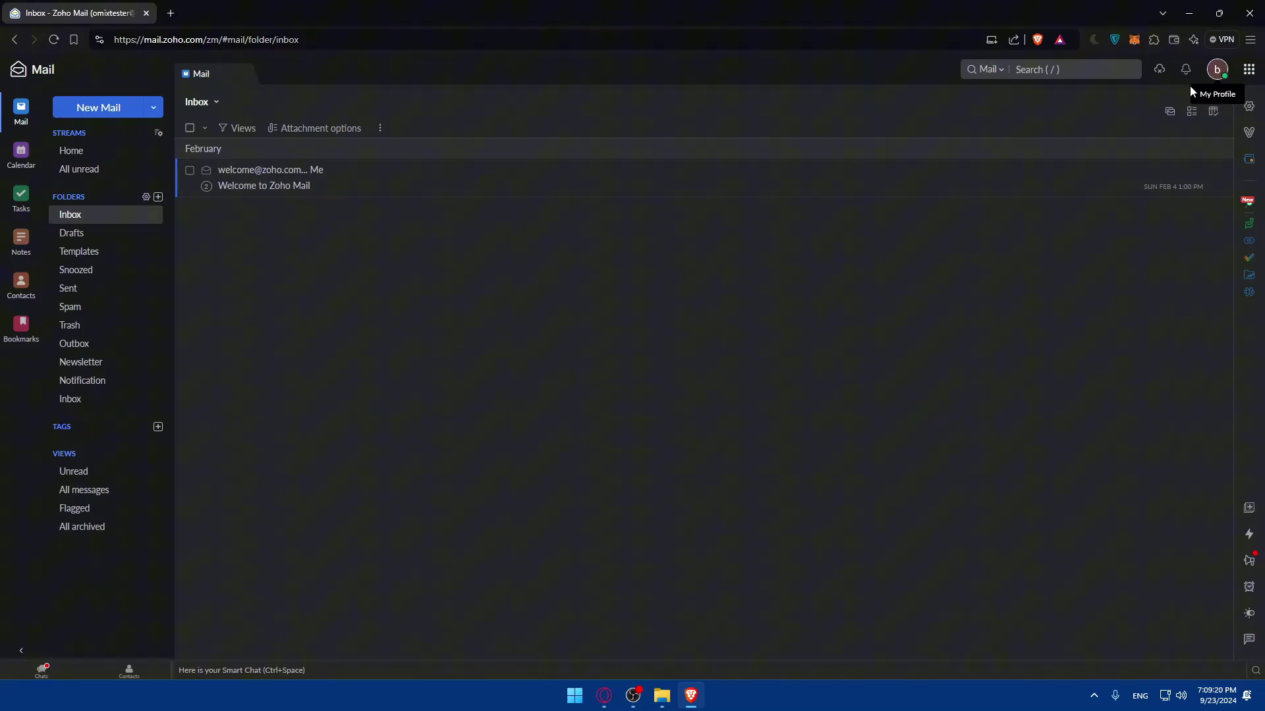
pyautogui.click(164, 18)
pyautogui.click(145, 14)
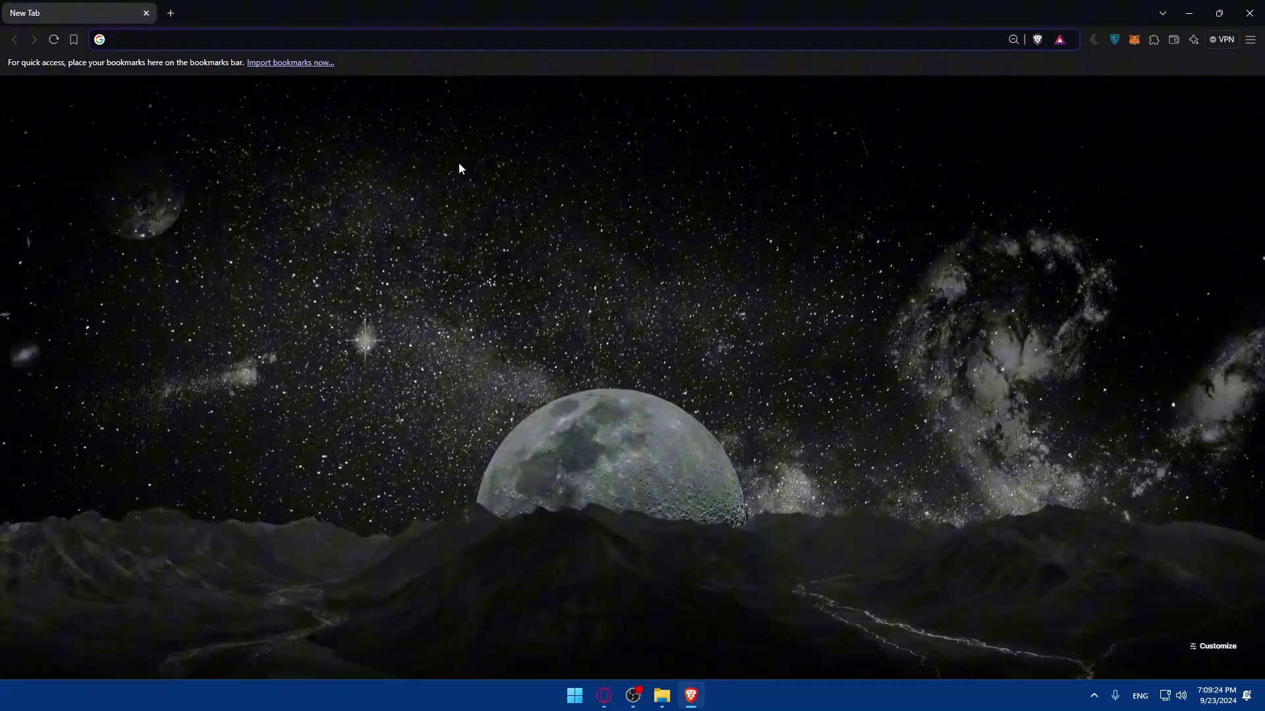
pyautogui.click(1189, 14)
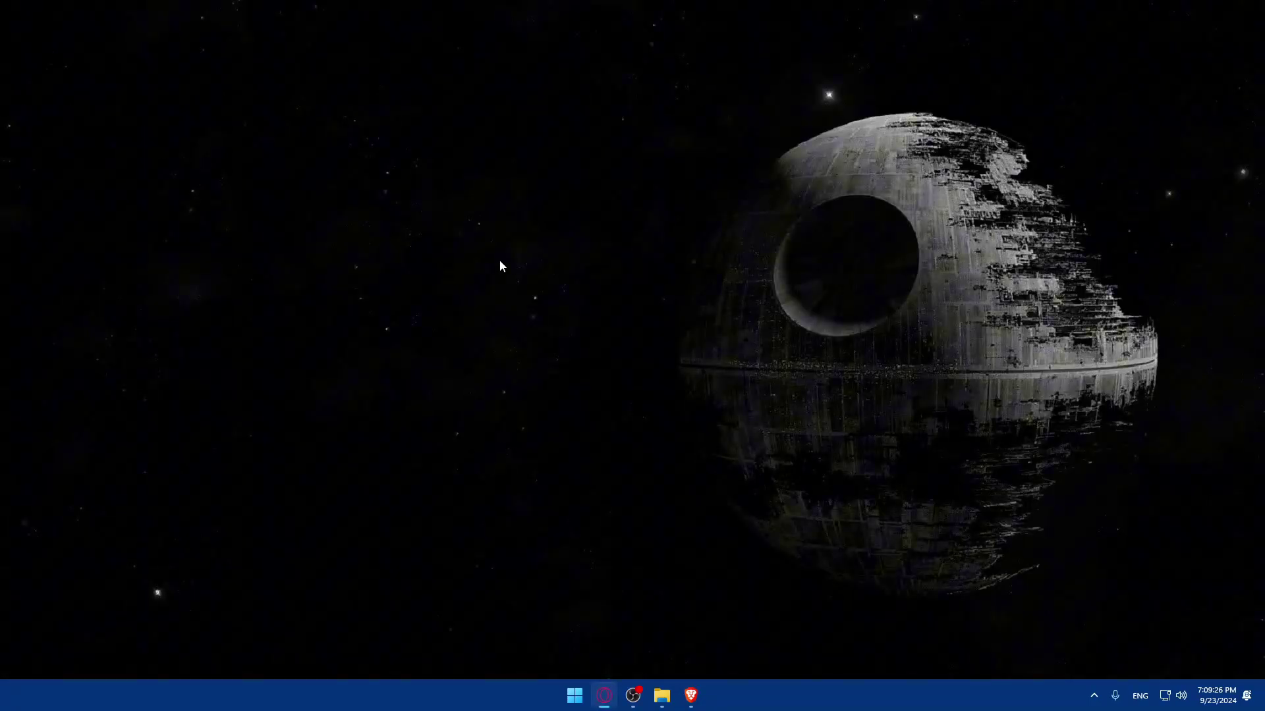